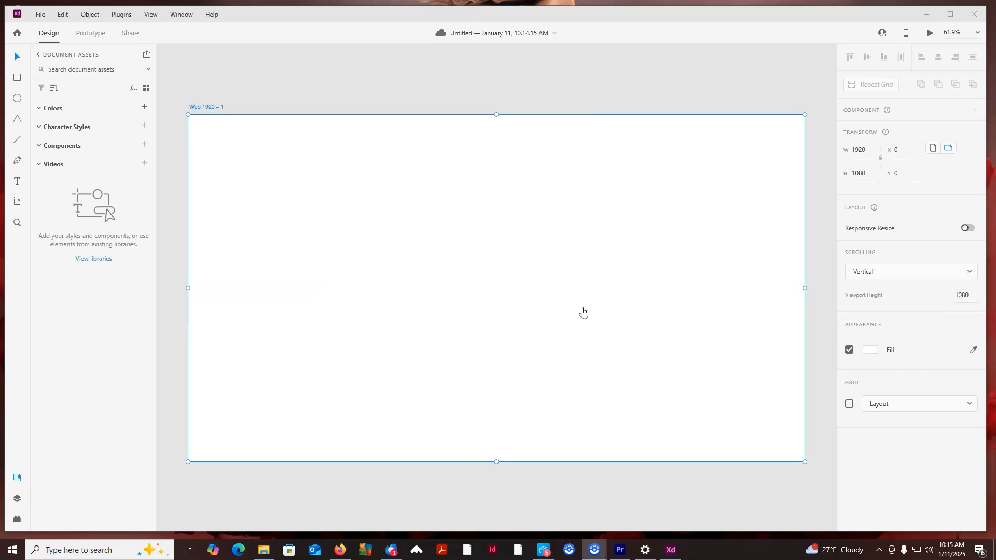
Extend the Web 1920 artboard downward to a height of 3200.
{"action": "left_click", "coordinate": [579, 271]}
{"action": "left_click", "coordinate": [350, 275]}
{"action": "left_click", "coordinate": [569, 279]}
{"action": "key", "text": "ctrl+minus"}
{"action": "key", "text": "ctrl+minus"}
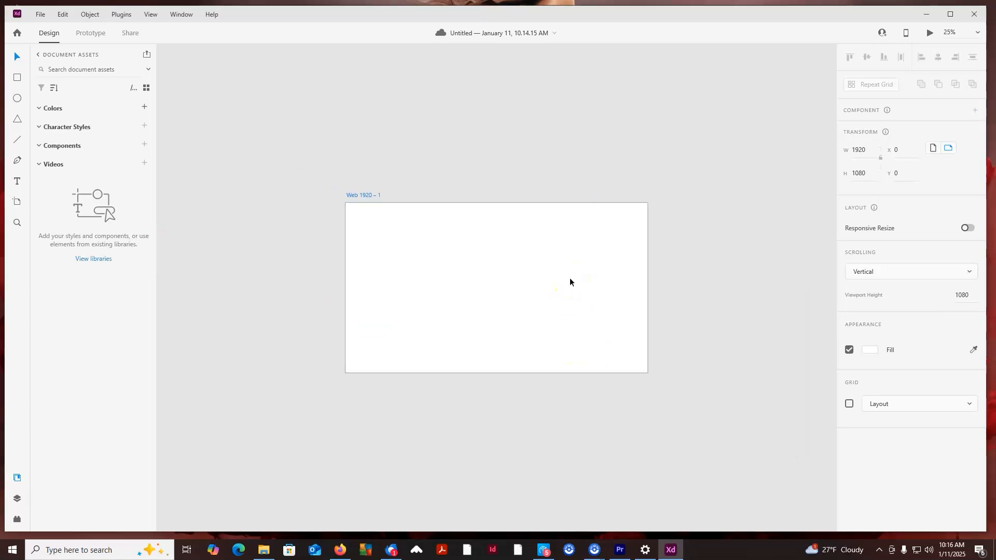
{"action": "key", "text": "ctrl+minus"}
{"action": "left_click", "coordinate": [562, 332]}
{"action": "left_click_drag", "start_coordinate": [563, 331], "coordinate": [400, 175]}
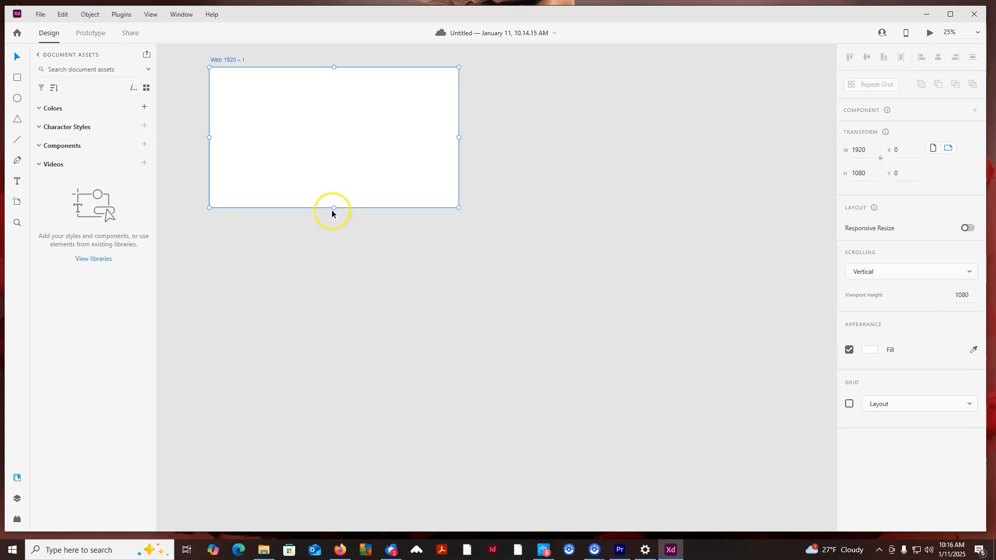
{"action": "left_click_drag", "start_coordinate": [334, 207], "coordinate": [333, 483]}
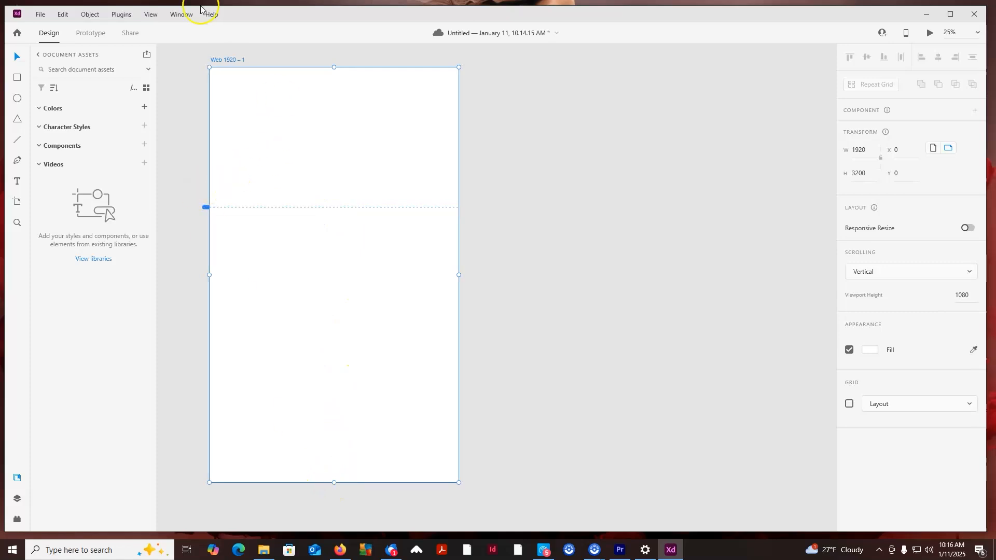
Draw a full-width rectangle of about 1920 by 1092 as the header, flush with the artboard's top-left corner at X 0, Y 0.
{"action": "left_click", "coordinate": [18, 78]}
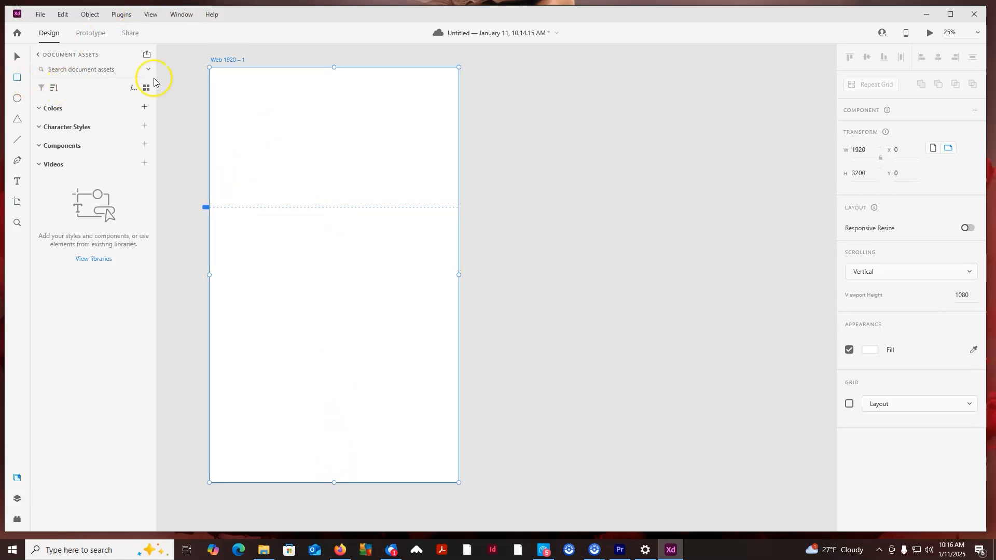
{"action": "mouse_move", "coordinate": [205, 64]}
{"action": "left_mouse_down"}
{"action": "mouse_move", "coordinate": [270, 117]}
{"action": "mouse_move", "coordinate": [400, 162]}
{"action": "mouse_move", "coordinate": [464, 238]}
{"action": "mouse_move", "coordinate": [458, 208]}
{"action": "left_mouse_up"}
{"action": "left_click", "coordinate": [14, 54]}
{"action": "left_click_drag", "start_coordinate": [205, 136], "coordinate": [209, 137]}
{"action": "left_click_drag", "start_coordinate": [336, 65], "coordinate": [335, 66]}
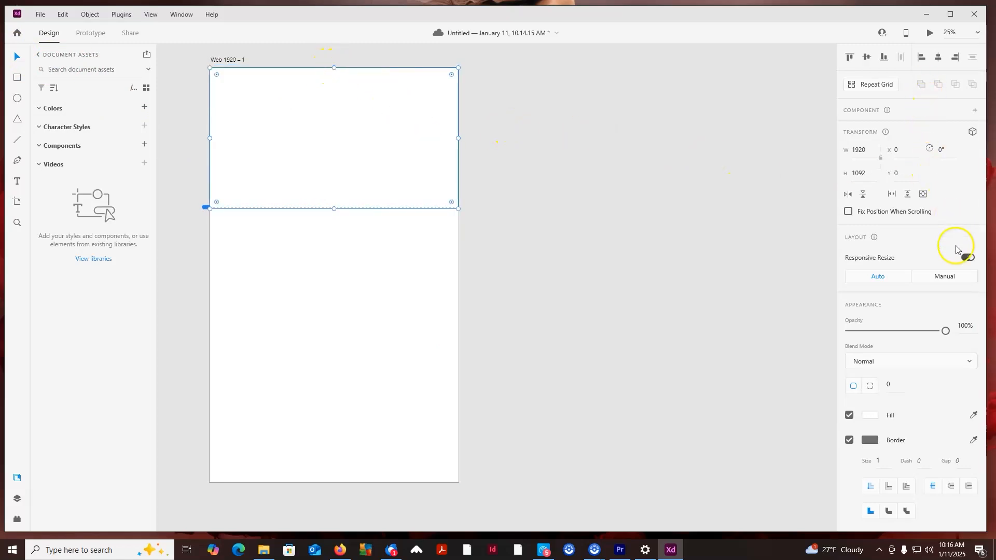
Fill the header rectangle with solid grey #BBBBBB.
{"action": "left_click", "coordinate": [871, 416]}
{"action": "left_click_drag", "start_coordinate": [745, 444], "coordinate": [707, 382]}
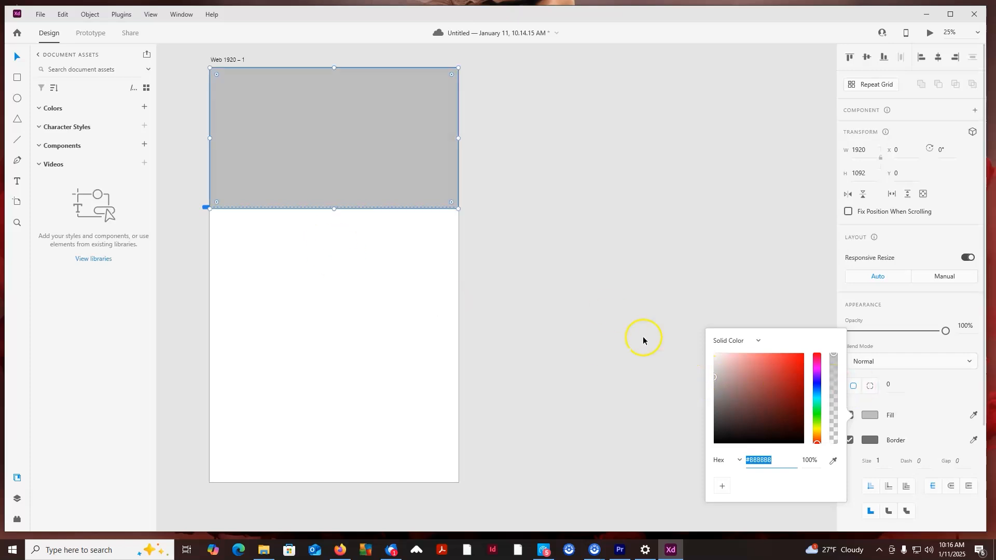
{"action": "left_click", "coordinate": [403, 264]}
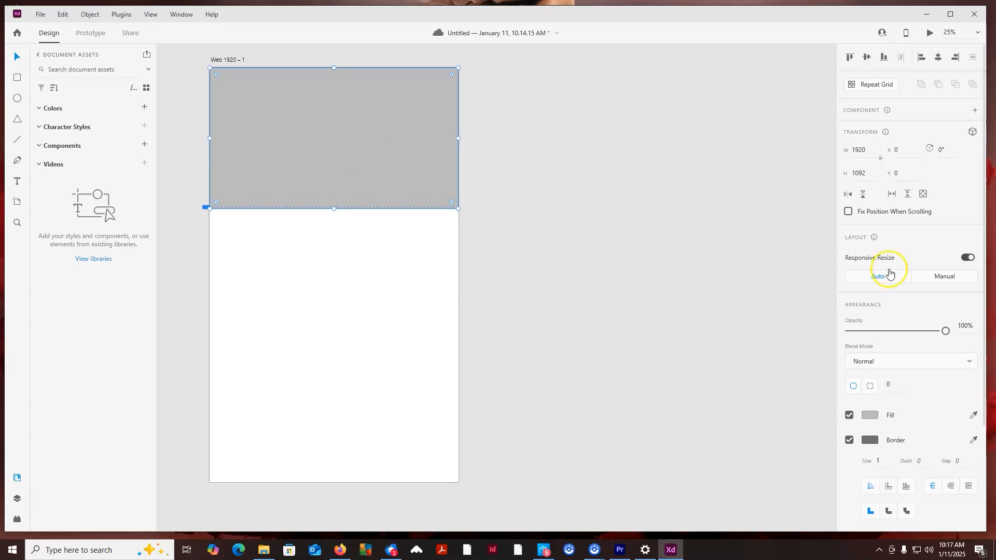
{"action": "scroll", "coordinate": [949, 357], "scroll_direction": "down", "scroll_amount": 3}
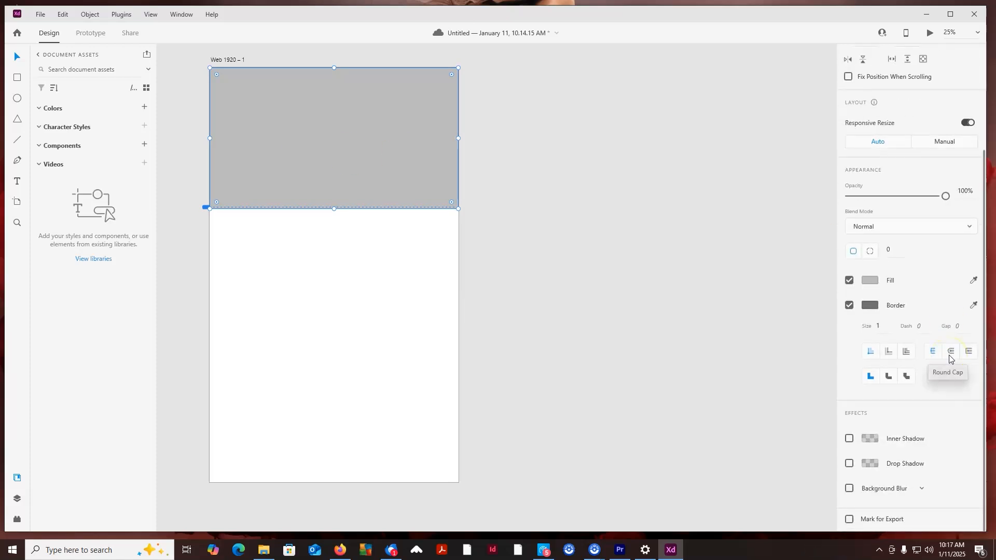
{"action": "scroll", "coordinate": [950, 358], "scroll_direction": "up", "scroll_amount": 3}
{"action": "scroll", "coordinate": [499, 353], "scroll_direction": "up", "scroll_amount": 1}
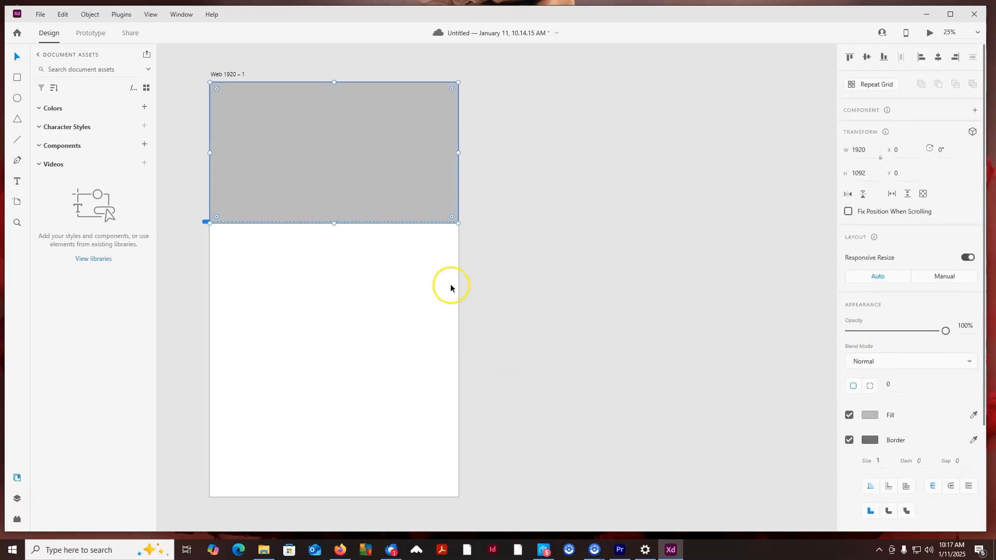
Draw a logo circle at the header's top centre and a menu bar rectangle of about 280 by 48 lower at its left side.
{"action": "left_click", "coordinate": [18, 98]}
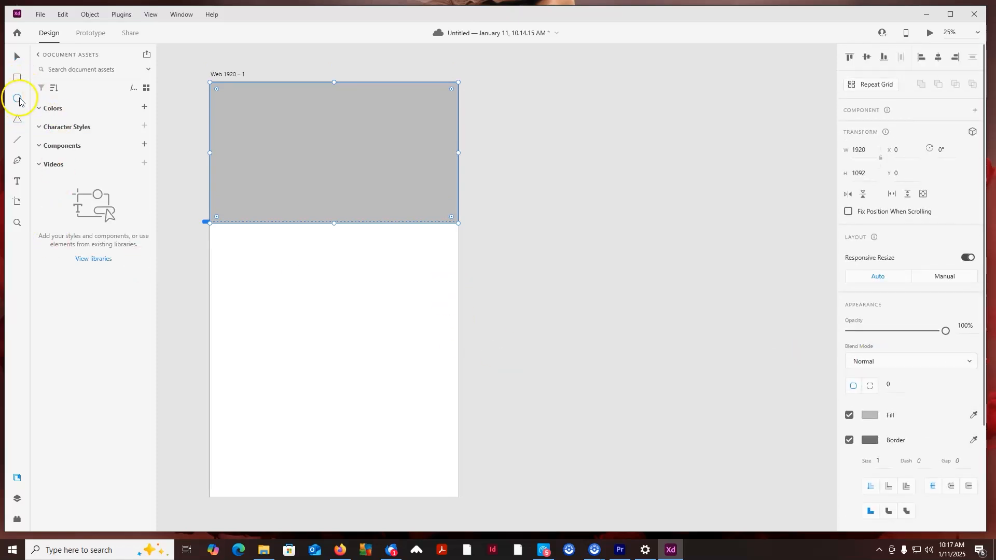
{"action": "left_click_drag", "start_coordinate": [318, 89], "coordinate": [344, 118]}
{"action": "left_click", "coordinate": [18, 78]}
{"action": "left_click_drag", "start_coordinate": [221, 123], "coordinate": [259, 130]}
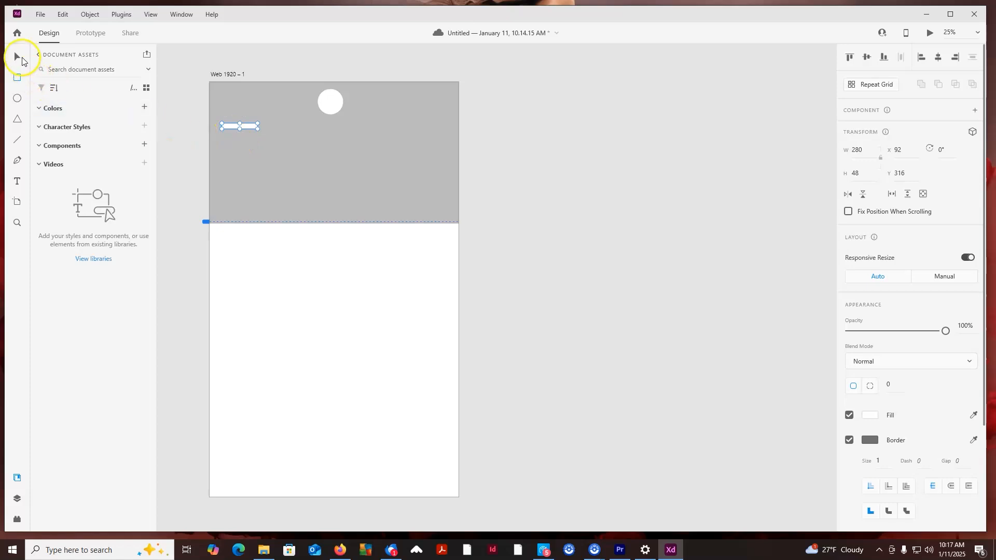
Duplicate the small menu bar rectangle four times across the header to form a row of five at the same height.
{"action": "left_click", "coordinate": [244, 125]}
{"action": "left_click", "coordinate": [61, 15]}
{"action": "left_click", "coordinate": [71, 80]}
{"action": "left_click", "coordinate": [63, 15]}
{"action": "left_click", "coordinate": [73, 111]}
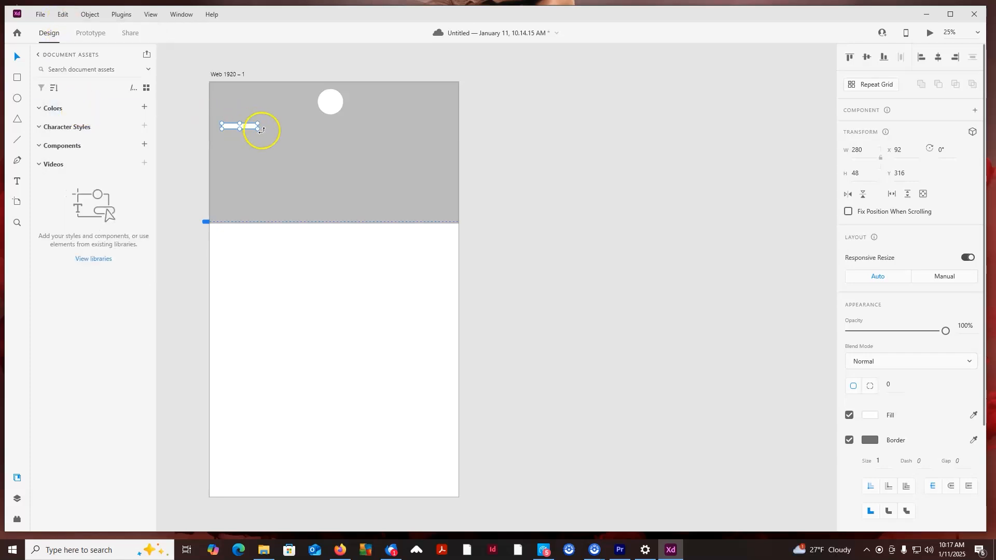
{"action": "left_click_drag", "start_coordinate": [251, 128], "coordinate": [438, 127]}
{"action": "key", "text": "alt"}
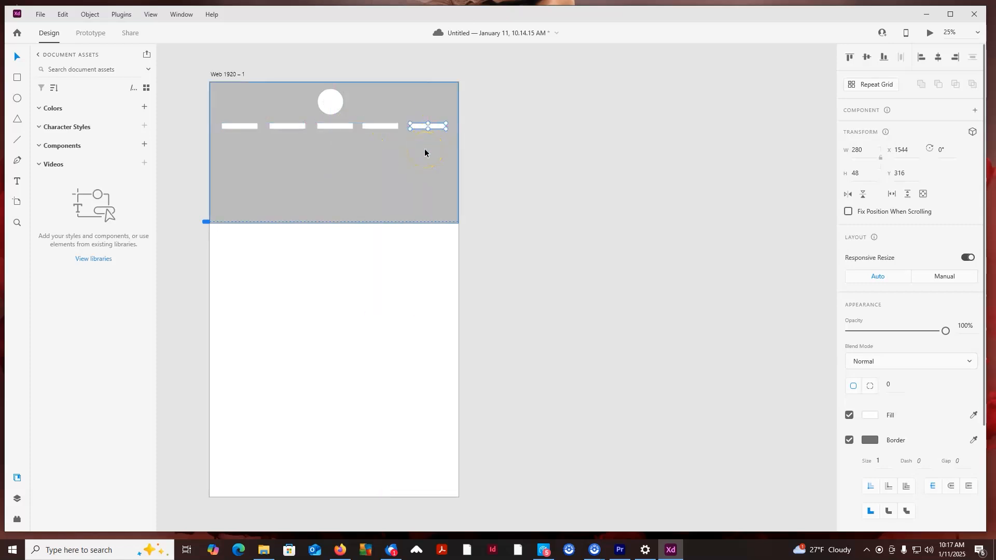
Select all five menu bar rectangles and distribute them horizontally with even spacing.
{"action": "left_click", "coordinate": [373, 130], "text": "shift"}
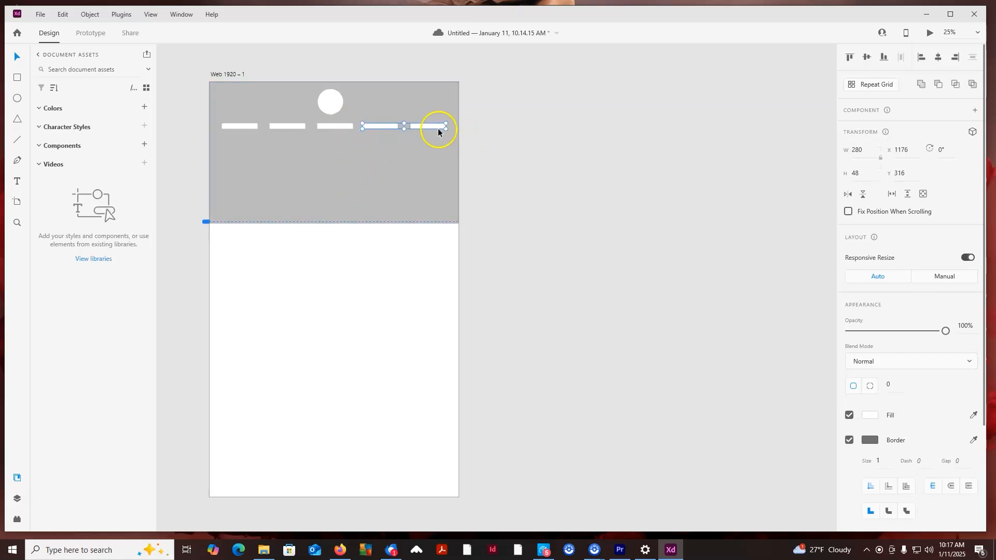
{"action": "left_click", "coordinate": [336, 127], "text": "shift"}
{"action": "left_click", "coordinate": [291, 127], "text": "shift"}
{"action": "left_click", "coordinate": [236, 127], "text": "shift"}
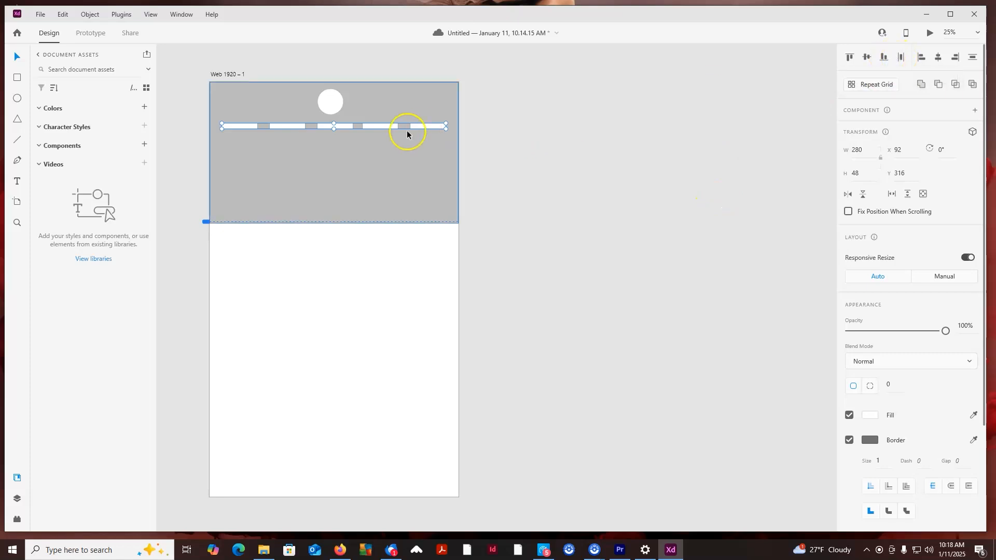
{"action": "left_click", "coordinate": [900, 58]}
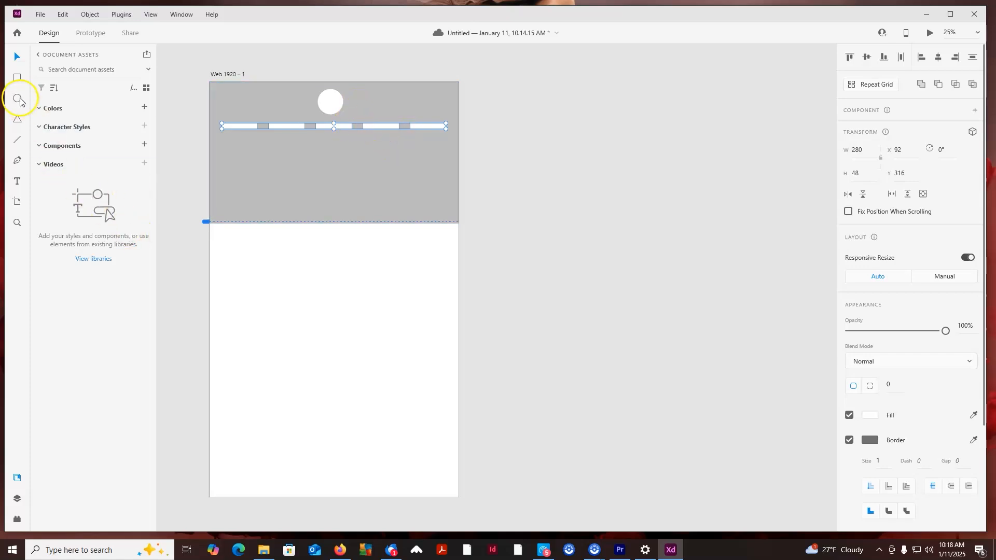
Draw a wide rectangle of about 1236 by 136 and centre it in the header below the menu row.
{"action": "left_click", "coordinate": [16, 79]}
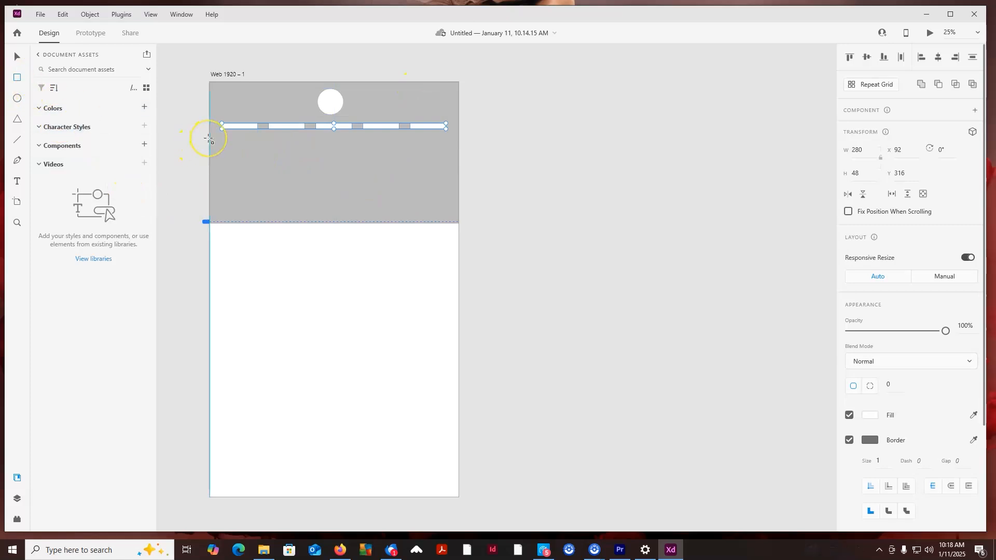
{"action": "mouse_move", "coordinate": [209, 139]}
{"action": "left_mouse_down"}
{"action": "mouse_move", "coordinate": [347, 171]}
{"action": "mouse_move", "coordinate": [460, 224]}
{"action": "mouse_move", "coordinate": [456, 209]}
{"action": "mouse_move", "coordinate": [438, 216]}
{"action": "mouse_move", "coordinate": [376, 198]}
{"action": "mouse_move", "coordinate": [392, 160]}
{"action": "mouse_move", "coordinate": [356, 160]}
{"action": "mouse_move", "coordinate": [369, 153]}
{"action": "mouse_move", "coordinate": [385, 172]}
{"action": "left_mouse_up"}
{"action": "left_click", "coordinate": [17, 56]}
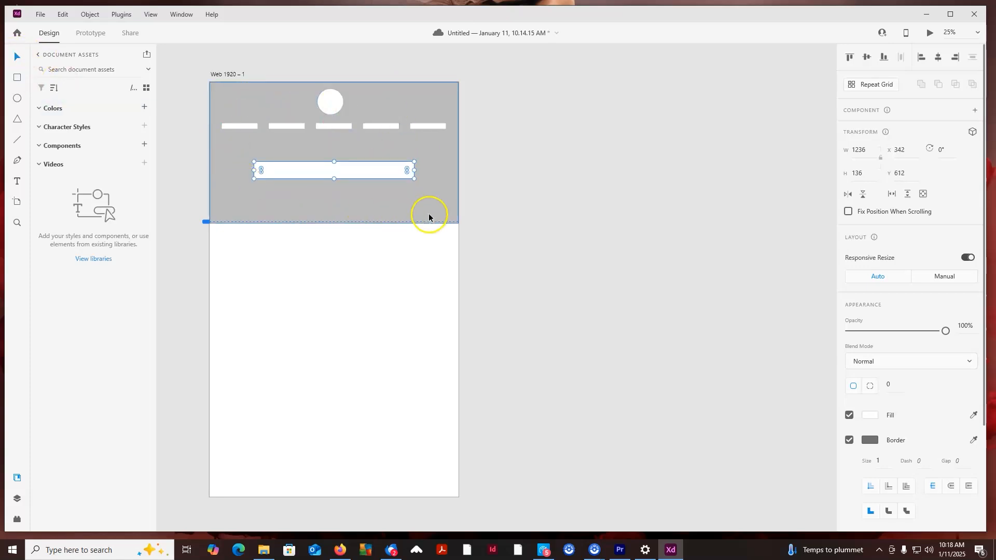
Draw a button rectangle of about 363 by 116 under the wide header rectangle and move it near the horizontal centre.
{"action": "left_click", "coordinate": [17, 77]}
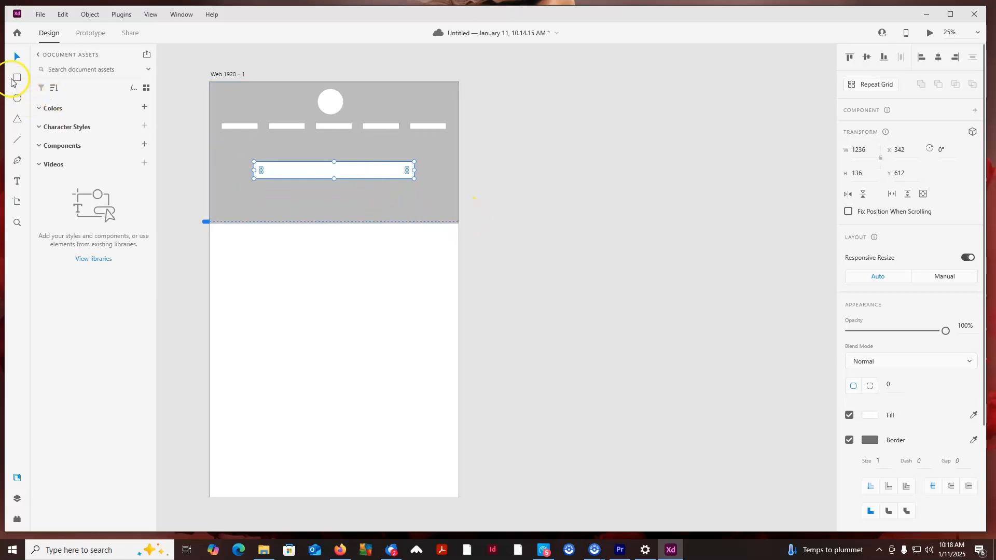
{"action": "left_click_drag", "start_coordinate": [305, 185], "coordinate": [354, 201]}
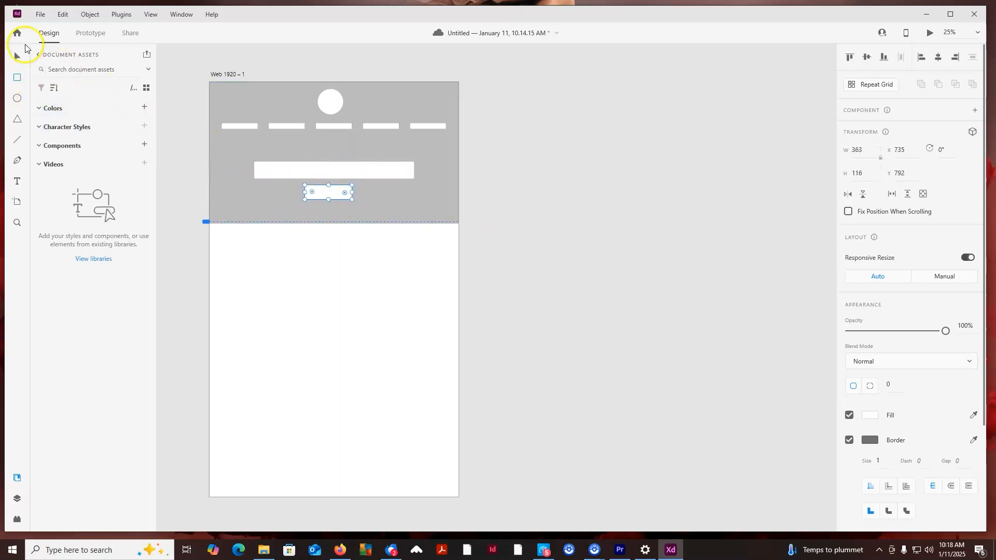
{"action": "left_click", "coordinate": [17, 57]}
{"action": "left_click_drag", "start_coordinate": [335, 191], "coordinate": [337, 193]}
{"action": "left_click", "coordinate": [486, 195]}
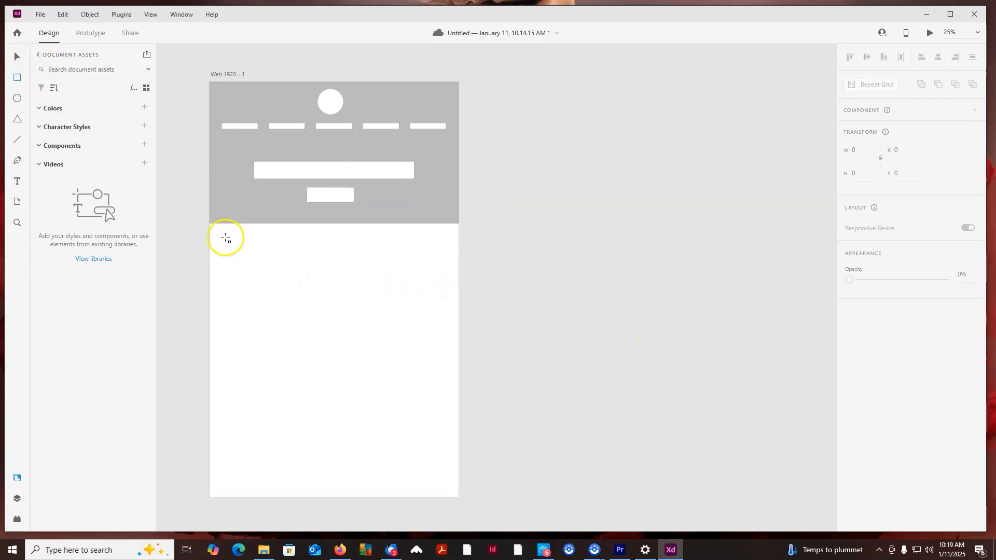
Draw a square of about 520 by 520 below the header's left side and fill it with light grey #E9E9E9.
{"action": "left_click_drag", "start_coordinate": [227, 237], "coordinate": [295, 301]}
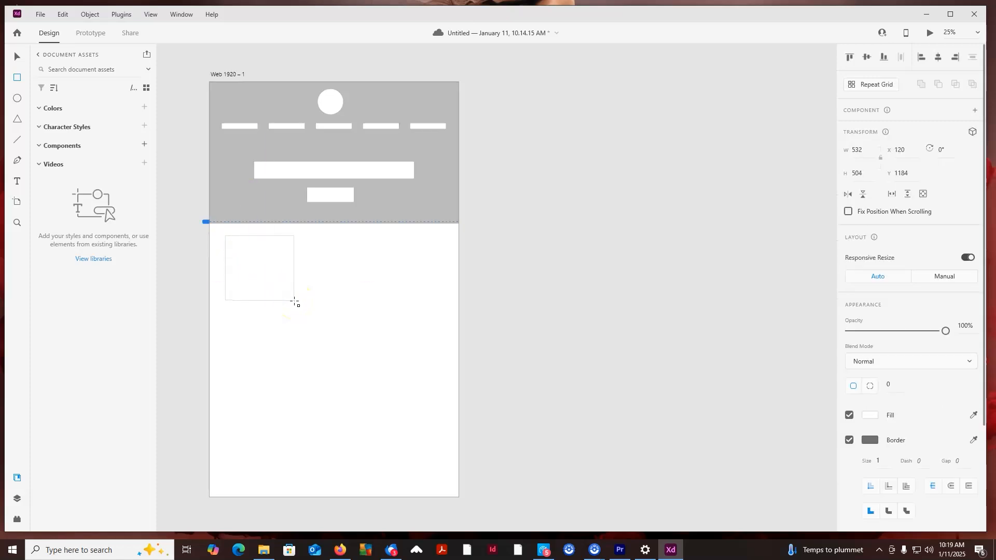
{"action": "left_click_drag", "start_coordinate": [298, 303], "coordinate": [295, 303]}
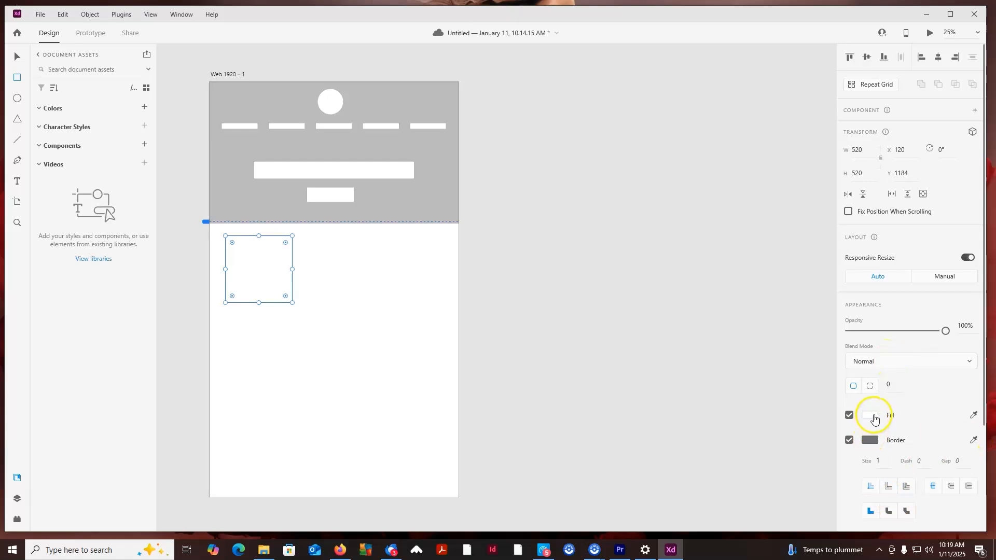
{"action": "left_click", "coordinate": [871, 416]}
{"action": "left_click_drag", "start_coordinate": [725, 391], "coordinate": [709, 367]}
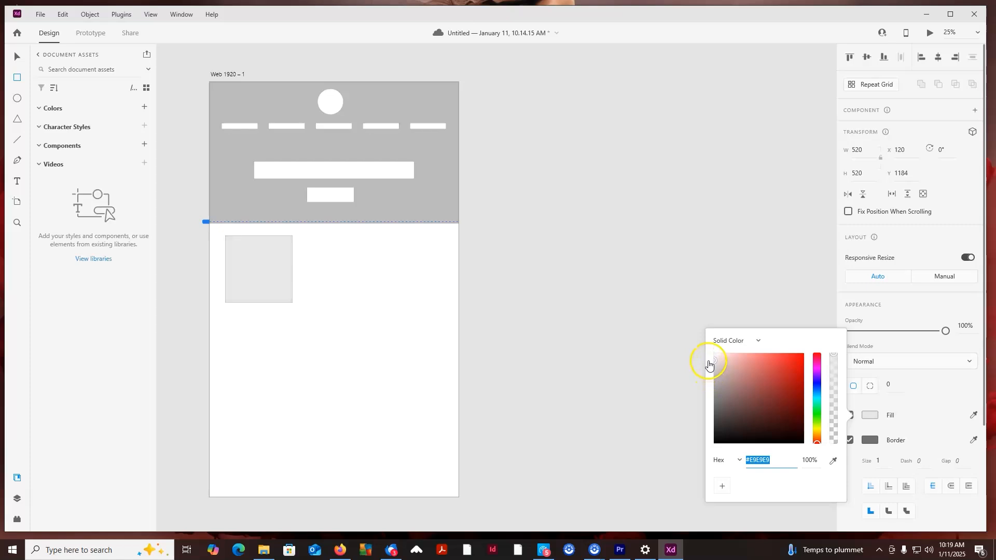
{"action": "left_click", "coordinate": [882, 403]}
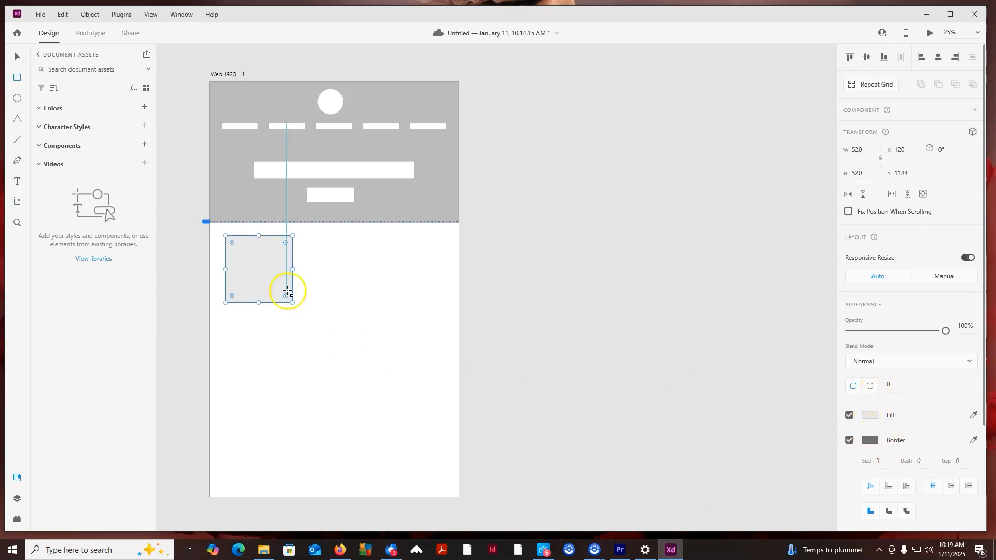
Draw a caption rectangle of about 328 by 44 under the grey square and fill it with #F1F1F1.
{"action": "left_click", "coordinate": [246, 310]}
{"action": "left_click_drag", "start_coordinate": [236, 310], "coordinate": [279, 317]}
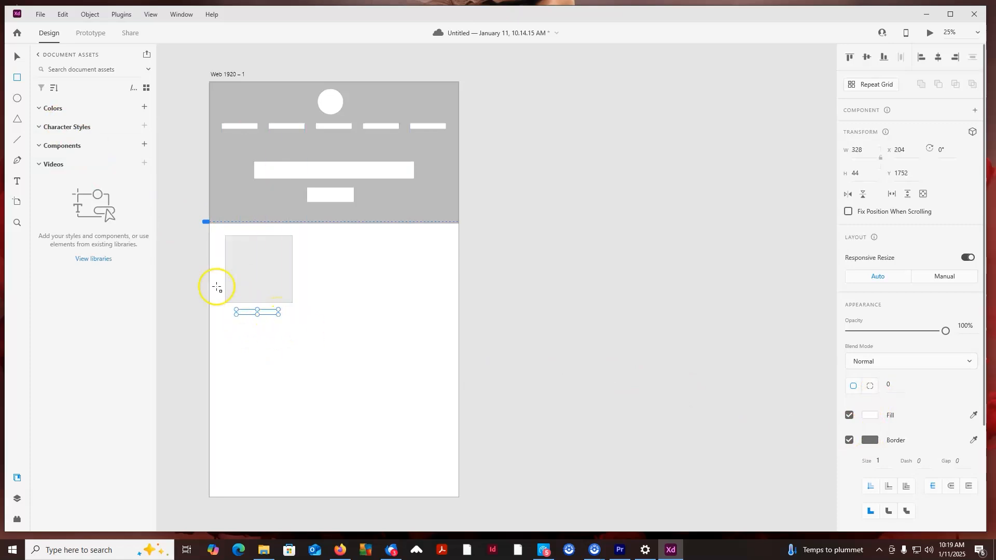
{"action": "left_click", "coordinate": [871, 415]}
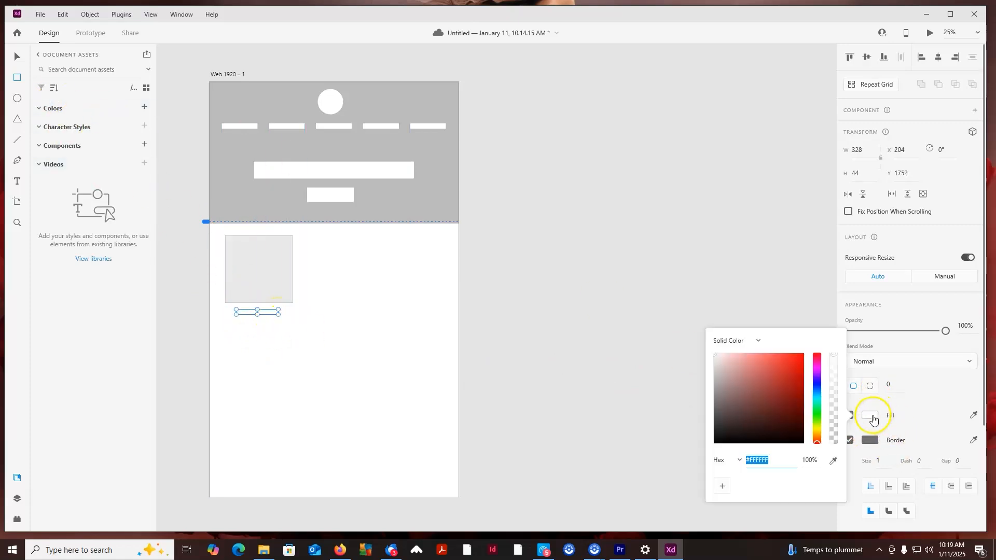
{"action": "left_click_drag", "start_coordinate": [726, 368], "coordinate": [711, 366]}
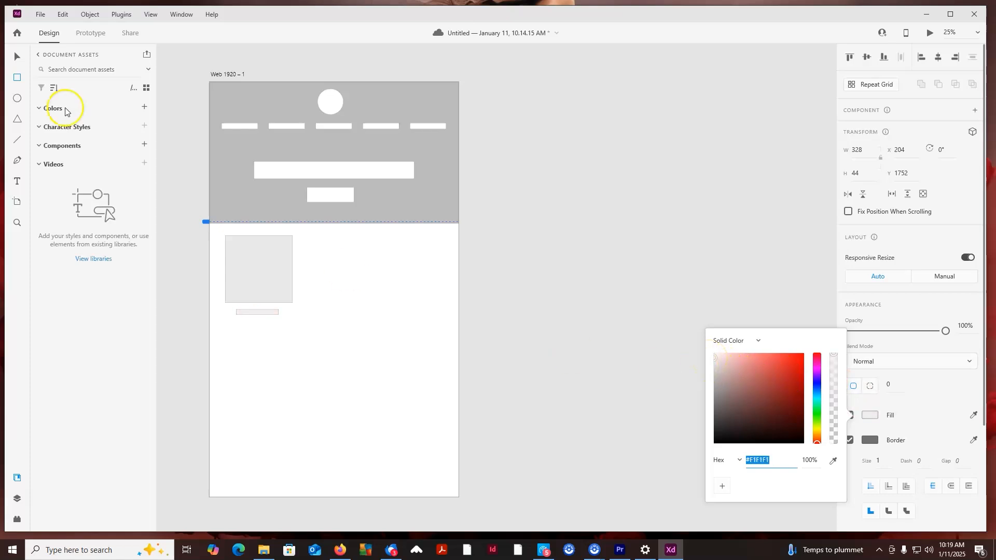
Align the caption rectangle and the grey square on their horizontal centres.
{"action": "left_click", "coordinate": [21, 59]}
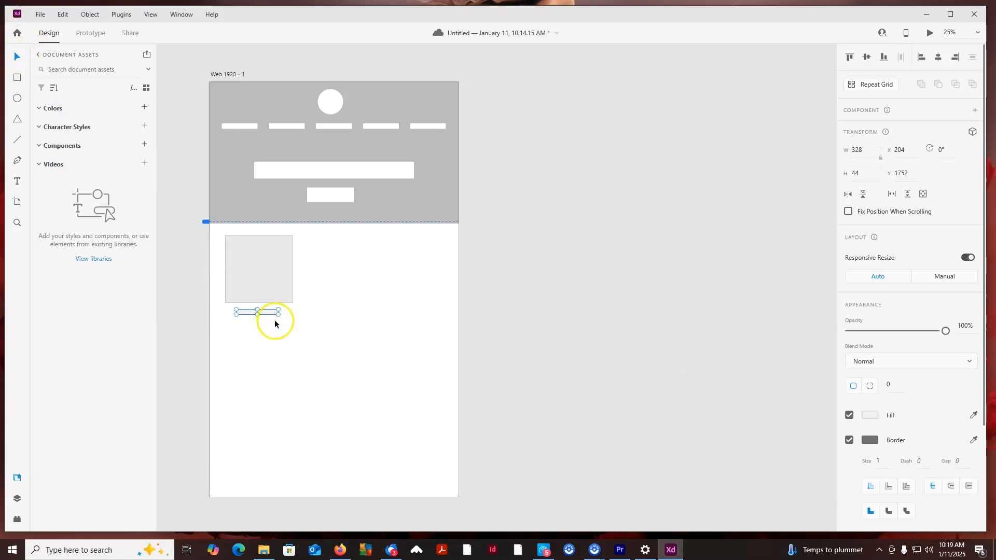
{"action": "left_click", "coordinate": [264, 294], "text": "shift"}
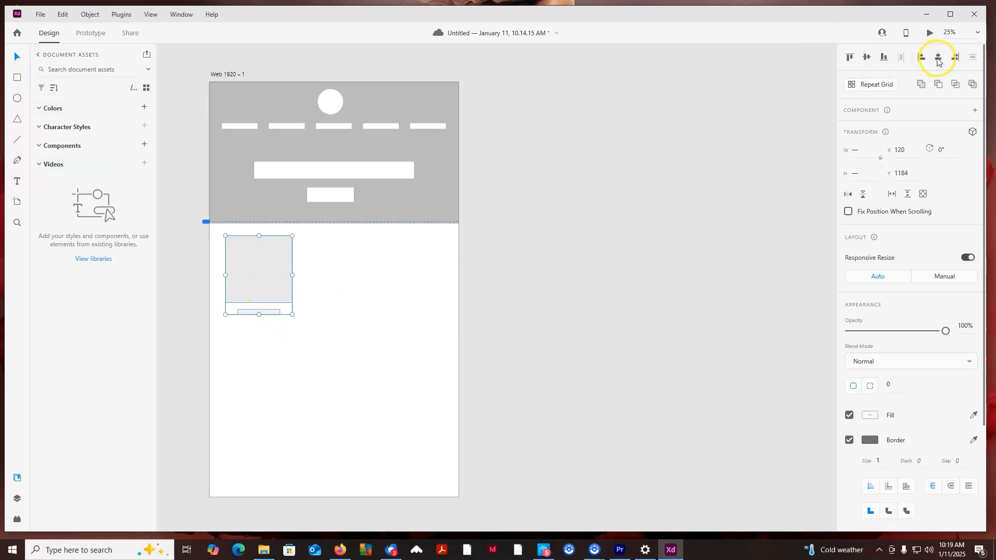
{"action": "left_click", "coordinate": [333, 323]}
Duplicate the square with its caption rectangle twice to the right, making a row of three cards.
{"action": "left_click", "coordinate": [275, 310]}
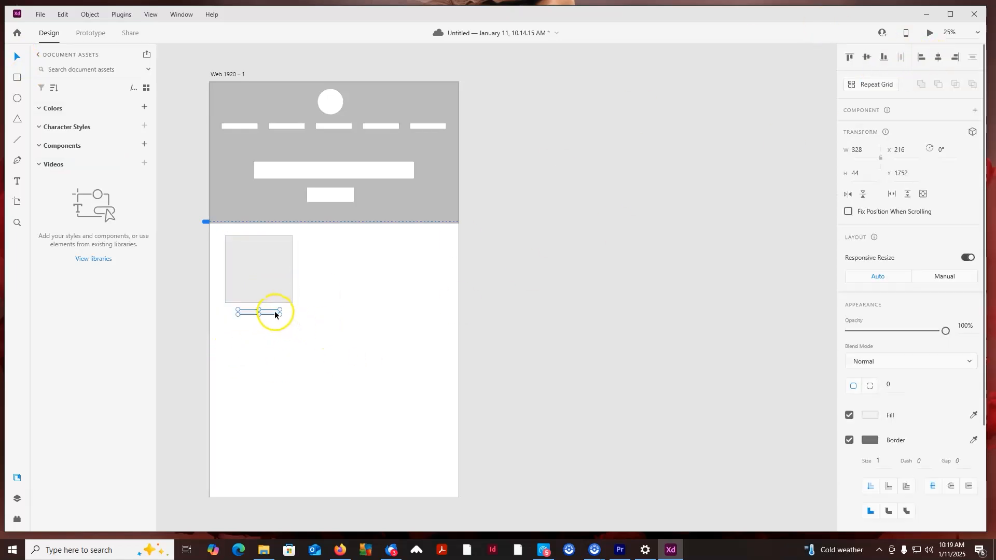
{"action": "left_click", "coordinate": [276, 288], "text": "shift"}
{"action": "key", "text": "alt"}
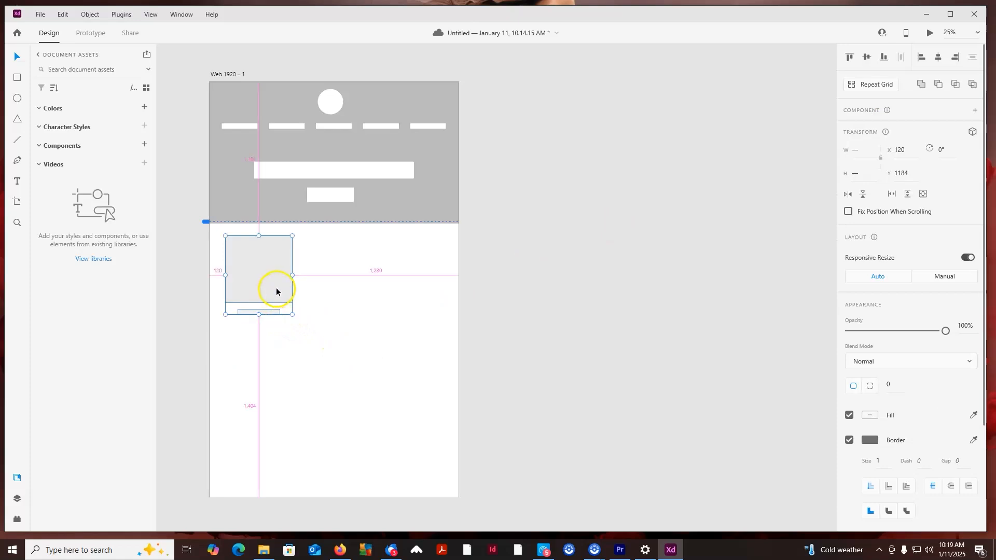
{"action": "left_click_drag", "start_coordinate": [276, 289], "coordinate": [422, 293]}
{"action": "left_click", "coordinate": [503, 311]}
Select the three grey squares, align their top edges and distribute them horizontally.
{"action": "left_click_drag", "start_coordinate": [477, 248], "coordinate": [258, 273]}
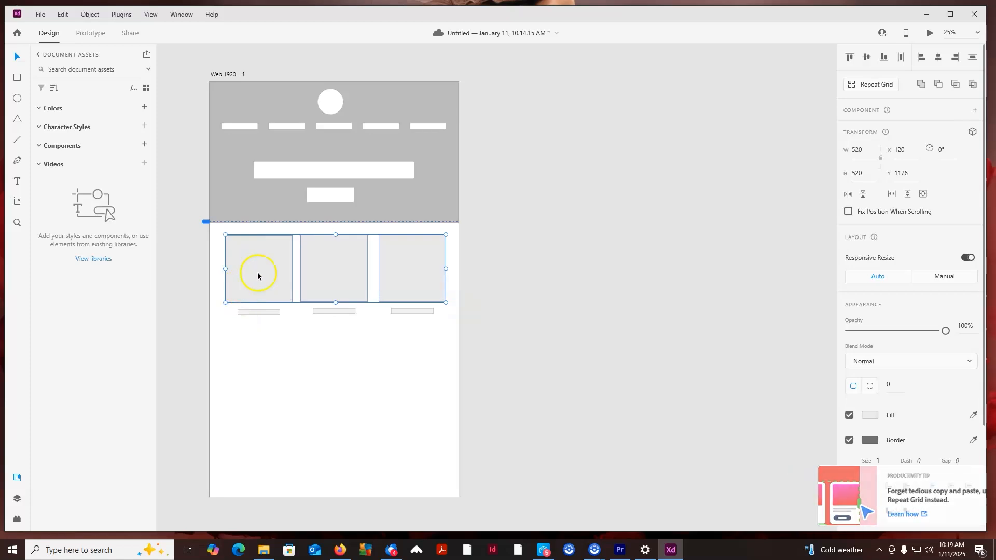
{"action": "left_click", "coordinate": [851, 59]}
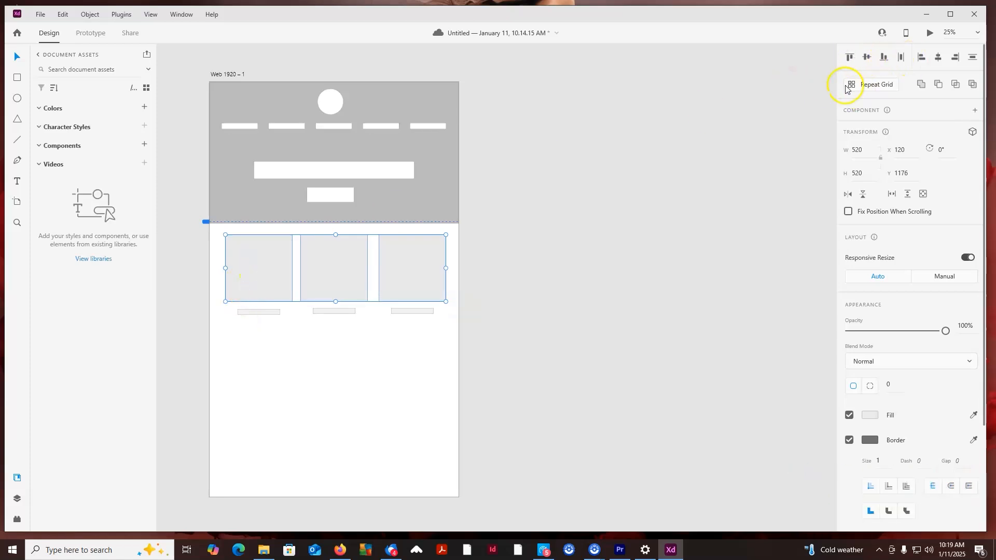
{"action": "left_click", "coordinate": [900, 57]}
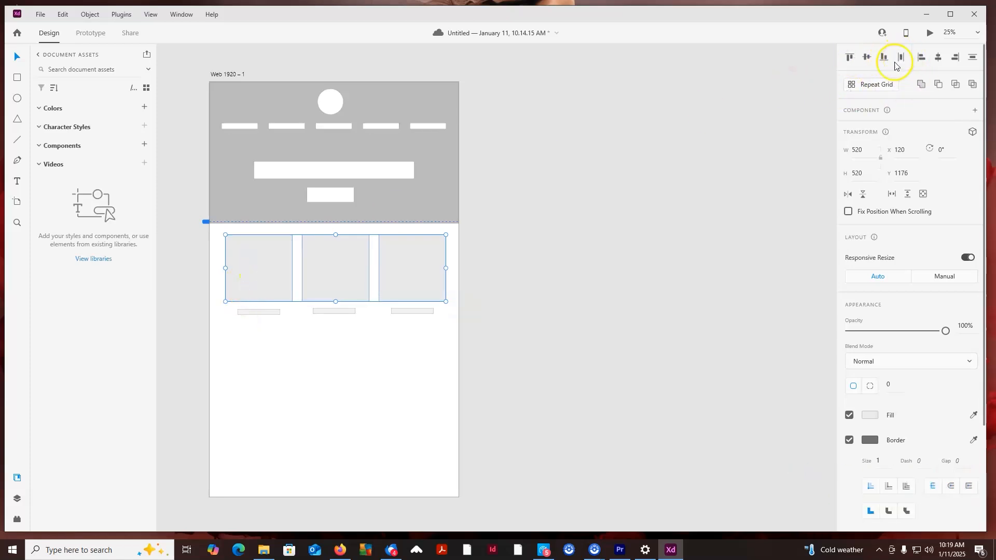
Select the three caption rectangles under the grey squares and align their top edges.
{"action": "left_click", "coordinate": [350, 374]}
{"action": "left_click_drag", "start_coordinate": [416, 316], "coordinate": [278, 274]}
{"action": "left_click_drag", "start_coordinate": [260, 351], "coordinate": [410, 311]}
{"action": "left_click", "coordinate": [850, 59]}
Align each caption rectangle with the grey square above it on their horizontal centres, one card at a time.
{"action": "left_click_drag", "start_coordinate": [238, 344], "coordinate": [275, 275]}
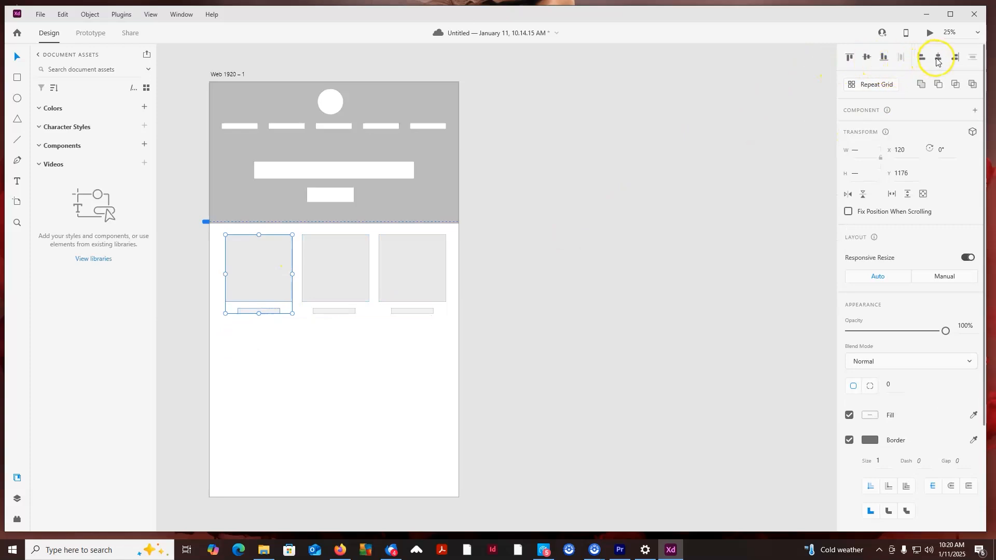
{"action": "left_click_drag", "start_coordinate": [323, 325], "coordinate": [347, 292]}
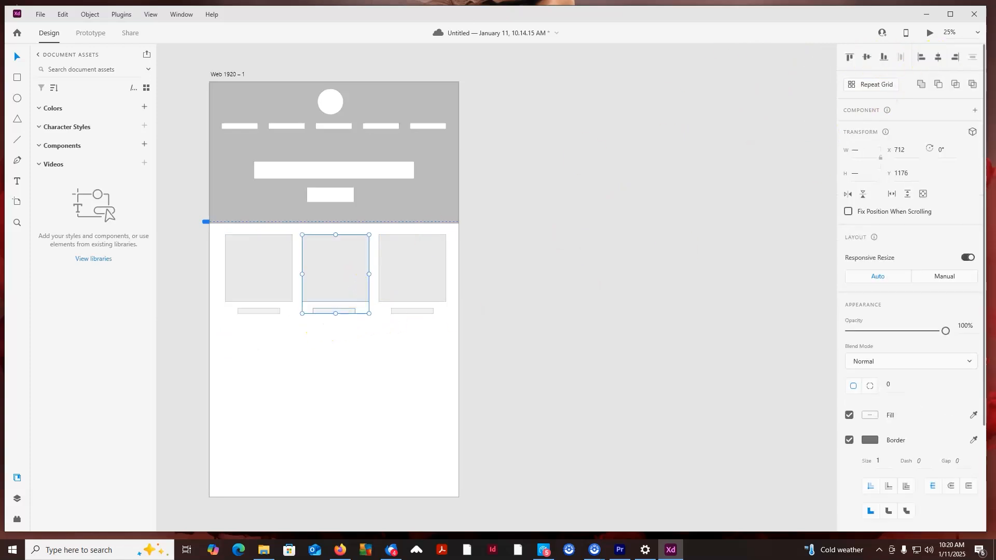
{"action": "left_click", "coordinate": [938, 57]}
{"action": "left_click_drag", "start_coordinate": [398, 329], "coordinate": [425, 270]}
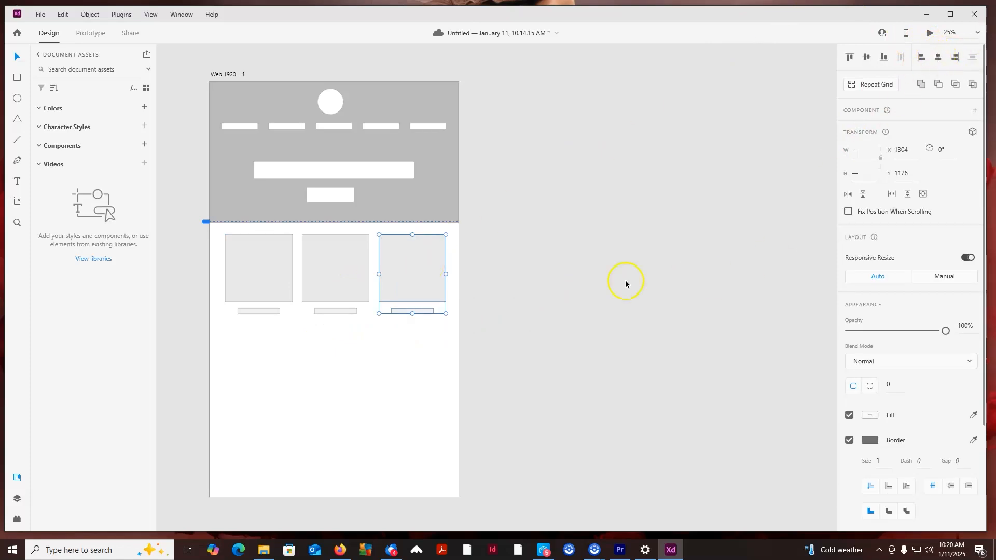
{"action": "left_click", "coordinate": [484, 281]}
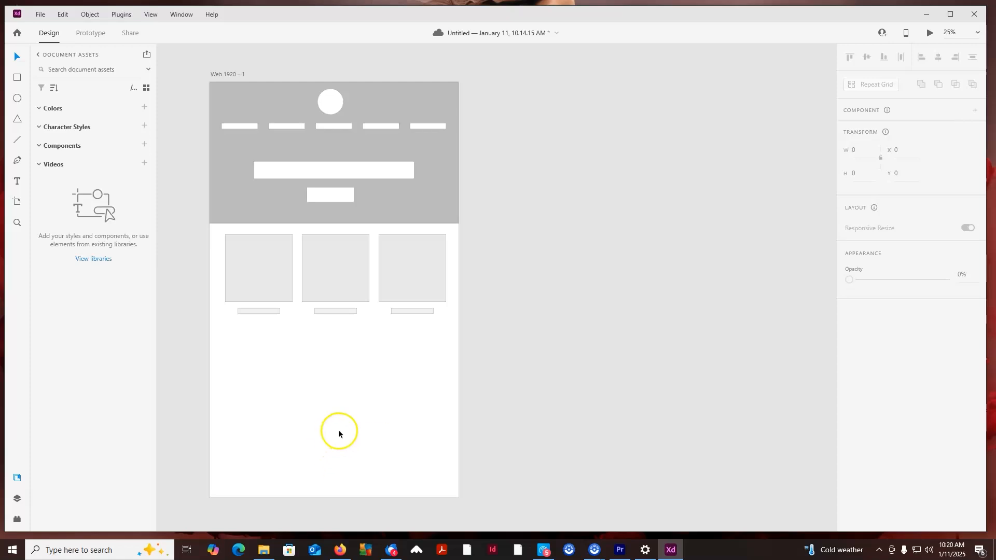
Draw a full-width section rectangle of about 1920 by 592 below the cards and fill it with #E2E2E2.
{"action": "left_click", "coordinate": [17, 78]}
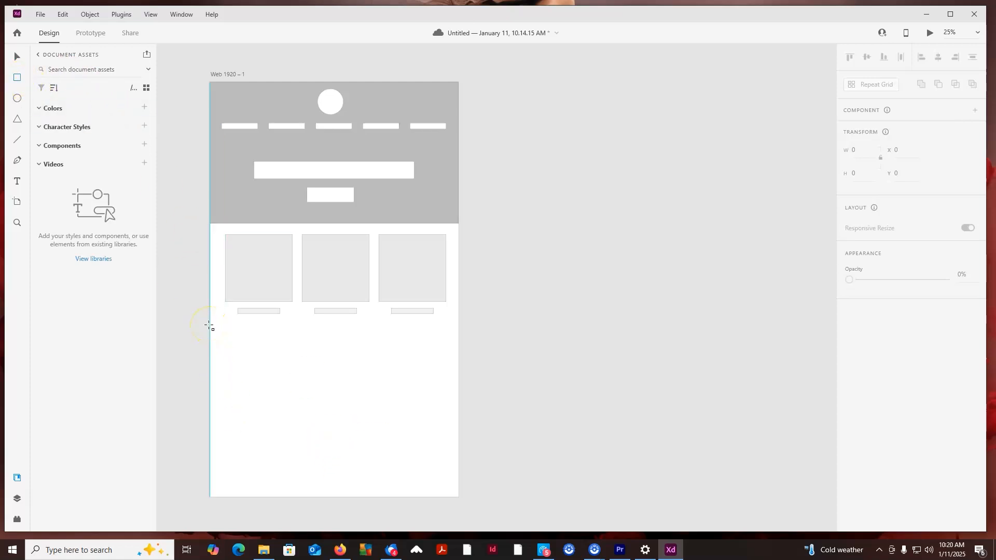
{"action": "mouse_move", "coordinate": [209, 325]}
{"action": "left_mouse_down"}
{"action": "mouse_move", "coordinate": [434, 403]}
{"action": "mouse_move", "coordinate": [459, 402]}
{"action": "left_mouse_up"}
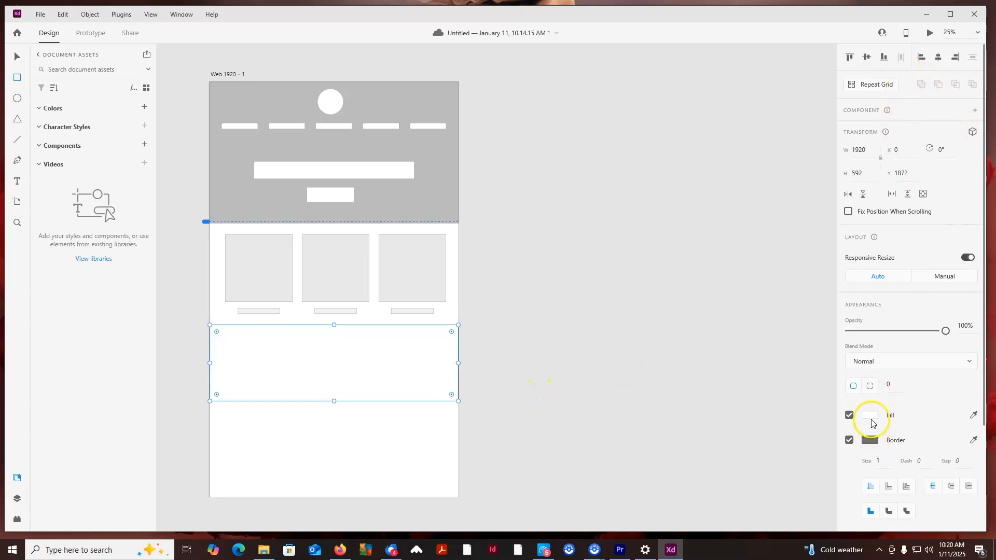
{"action": "left_click", "coordinate": [871, 416]}
{"action": "left_click", "coordinate": [711, 380]}
{"action": "left_click_drag", "start_coordinate": [709, 380], "coordinate": [706, 365]}
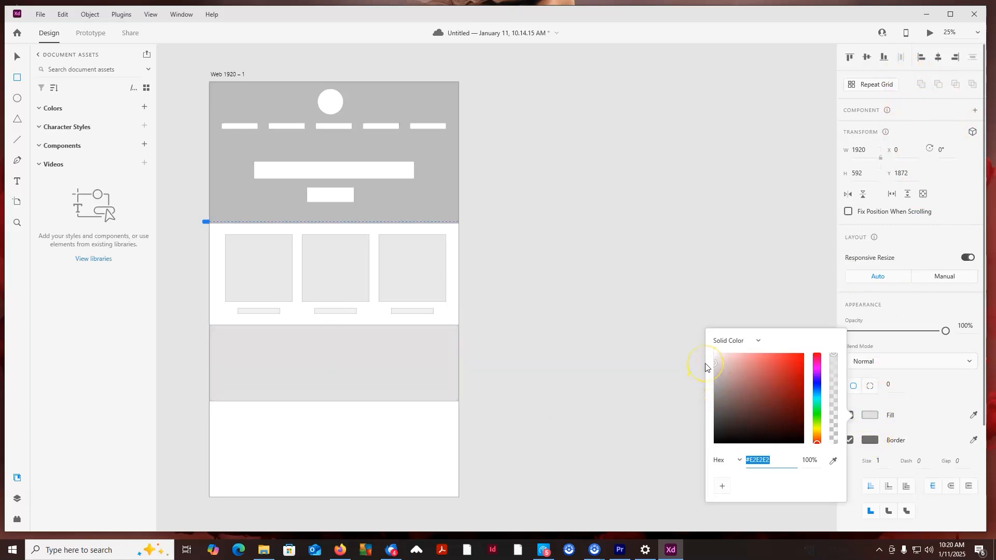
{"action": "left_click", "coordinate": [251, 336]}
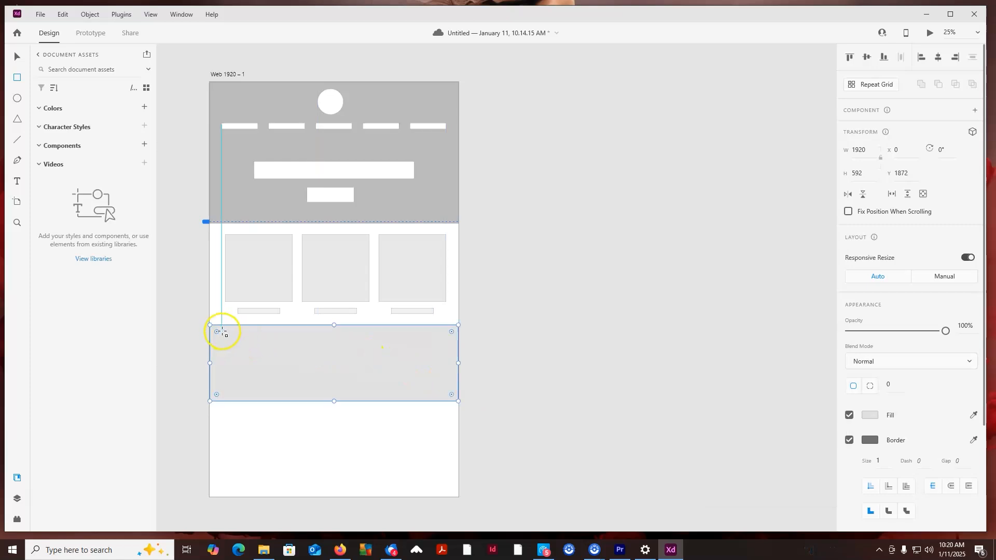
Draw a white heading rectangle at the left of the light grey section and a bar of about 380 by 60 beneath it.
{"action": "left_click", "coordinate": [18, 77]}
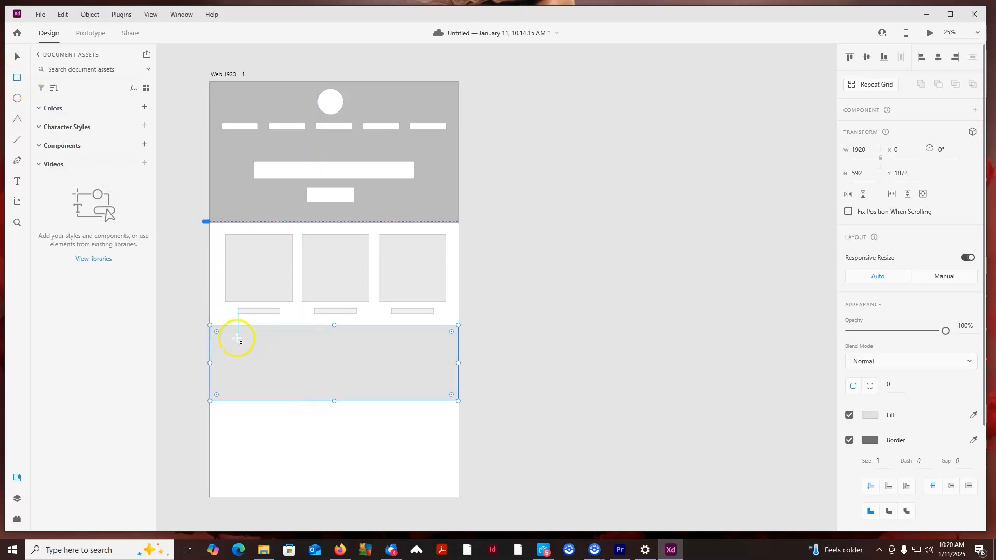
{"action": "left_click_drag", "start_coordinate": [226, 337], "coordinate": [308, 356]}
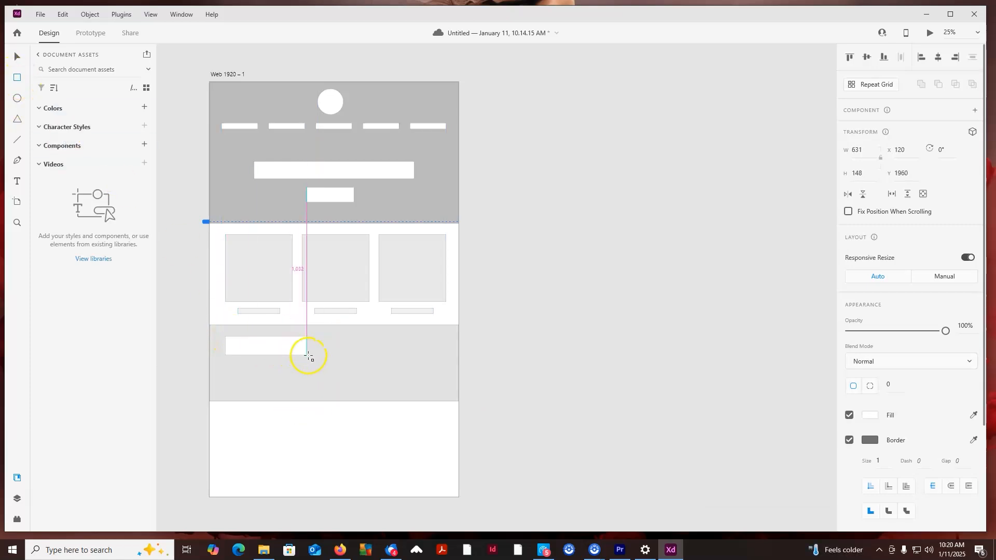
{"action": "left_click_drag", "start_coordinate": [225, 361], "coordinate": [275, 368]}
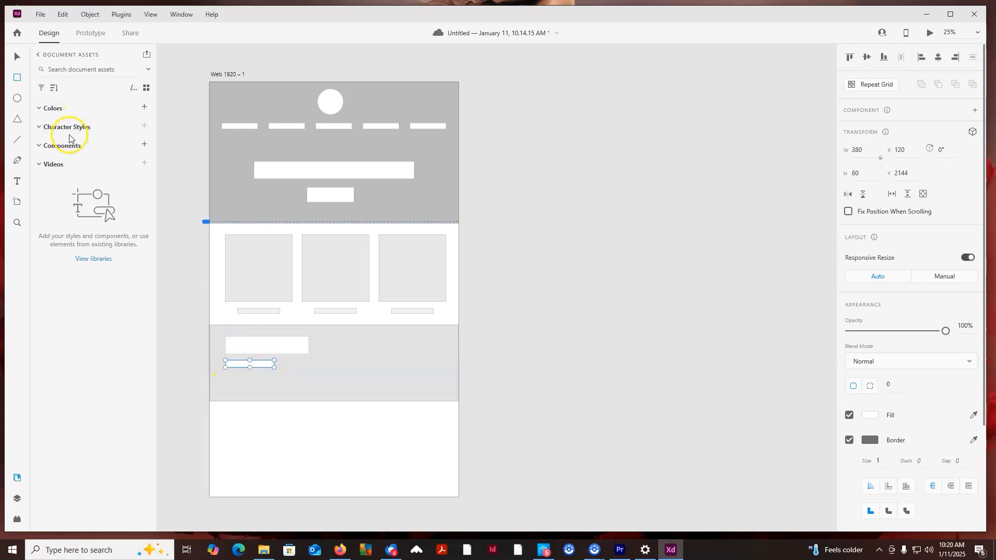
{"action": "left_click", "coordinate": [293, 404]}
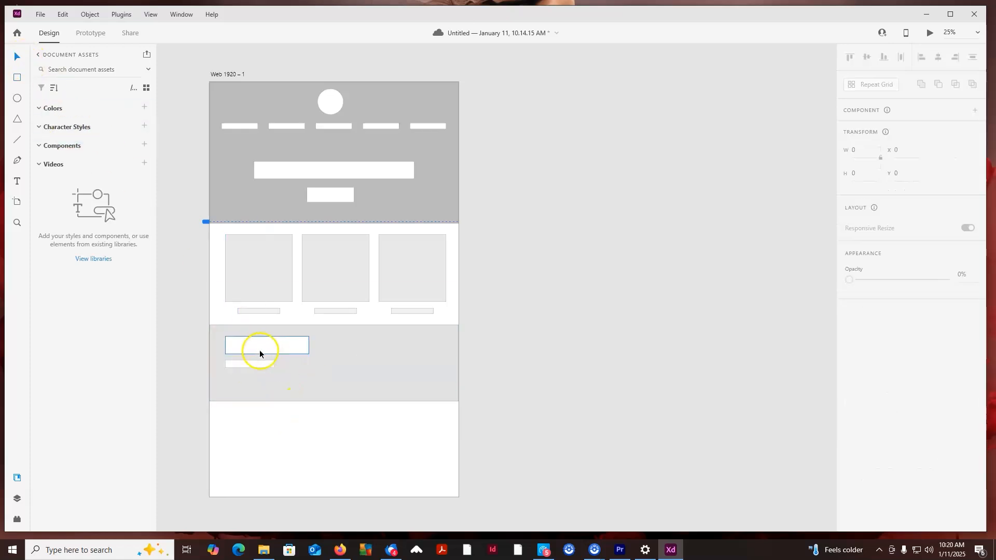
Duplicate the small bar below itself, widen that copy to about 498, and place another short copy beneath it to make three text lines.
{"action": "left_click", "coordinate": [262, 365]}
{"action": "left_click_drag", "start_coordinate": [262, 362], "coordinate": [285, 379]}
{"action": "key", "text": "ctrl+z"}
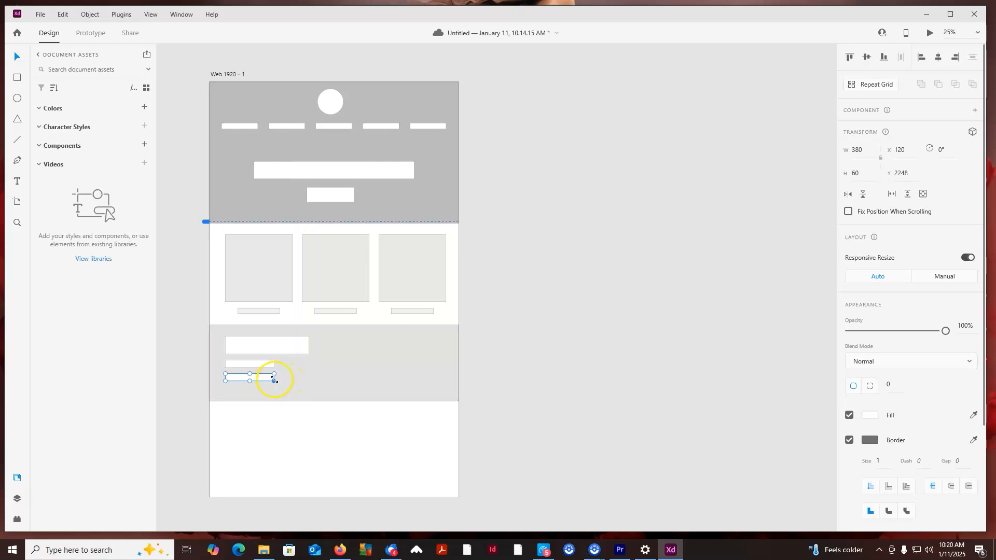
{"action": "key", "text": "ctrl+plus"}
{"action": "key", "text": "ctrl+plus"}
{"action": "left_click_drag", "start_coordinate": [209, 394], "coordinate": [576, 288]}
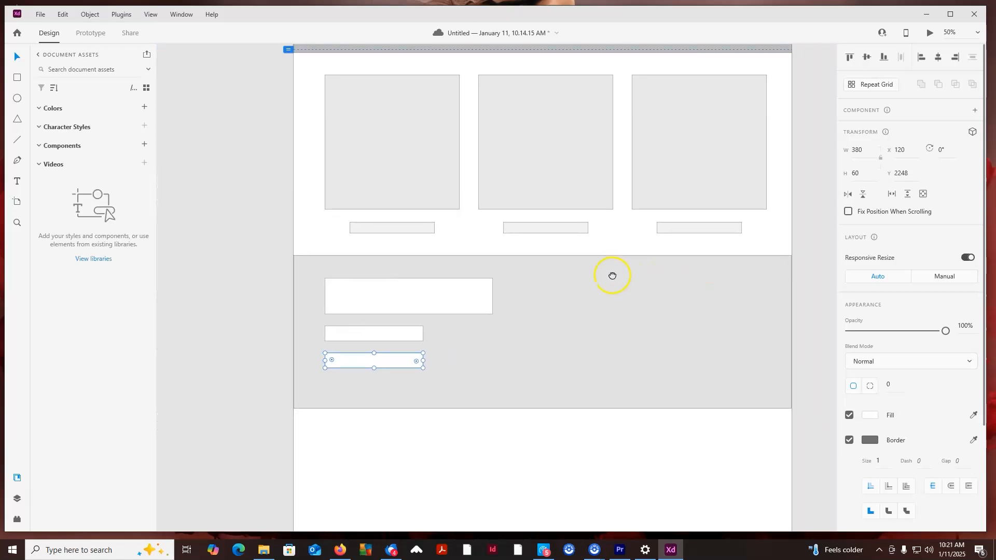
{"action": "left_click_drag", "start_coordinate": [418, 362], "coordinate": [448, 362]}
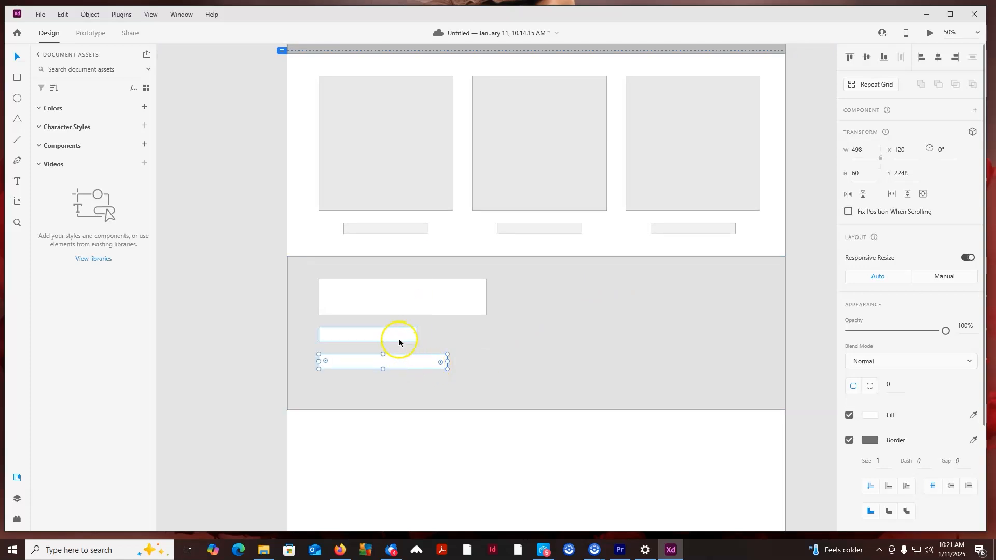
{"action": "left_click_drag", "start_coordinate": [398, 334], "coordinate": [398, 392]}
Draw three white circles at the right of the light grey section, overlapping slightly, the last about 294 across.
{"action": "left_click", "coordinate": [17, 98]}
{"action": "left_click_drag", "start_coordinate": [555, 274], "coordinate": [629, 303]}
{"action": "left_click_drag", "start_coordinate": [628, 299], "coordinate": [716, 389]}
{"action": "left_click_drag", "start_coordinate": [697, 279], "coordinate": [769, 359]}
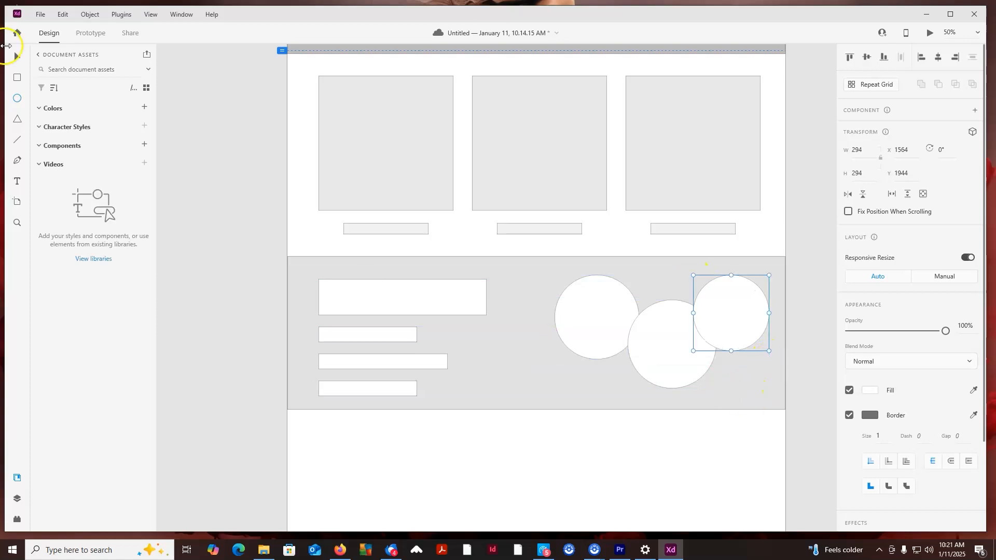
{"action": "left_click", "coordinate": [20, 59]}
{"action": "left_click", "coordinate": [472, 434]}
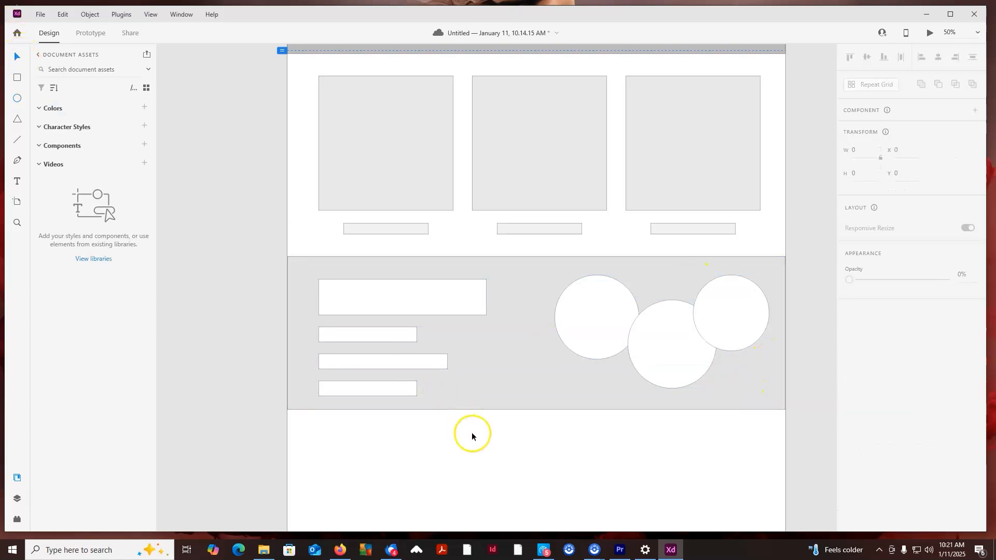
Move the middle and right circles closer to the left one so that the three form a tighter cluster.
{"action": "key", "text": "ctrl+minus"}
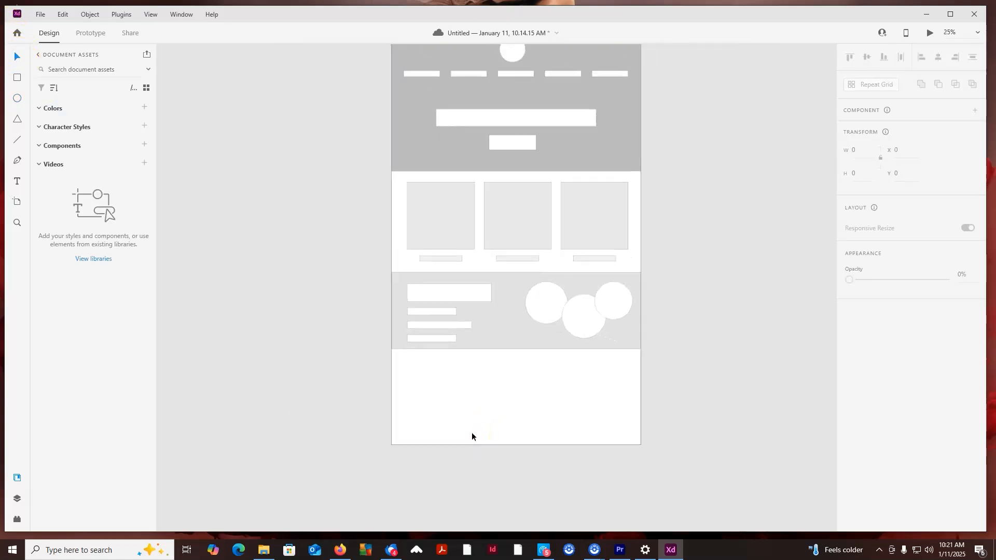
{"action": "mouse_move", "coordinate": [578, 315]}
{"action": "left_mouse_down"}
{"action": "mouse_move", "coordinate": [563, 314]}
{"action": "mouse_move", "coordinate": [592, 310]}
{"action": "left_mouse_up"}
{"action": "left_click", "coordinate": [691, 360]}
Draw a footer rectangle 744 high across the bottom of the page and pull in its sides to about 1936 wide, starting at X 0.
{"action": "left_click_drag", "start_coordinate": [652, 217], "coordinate": [671, 233]}
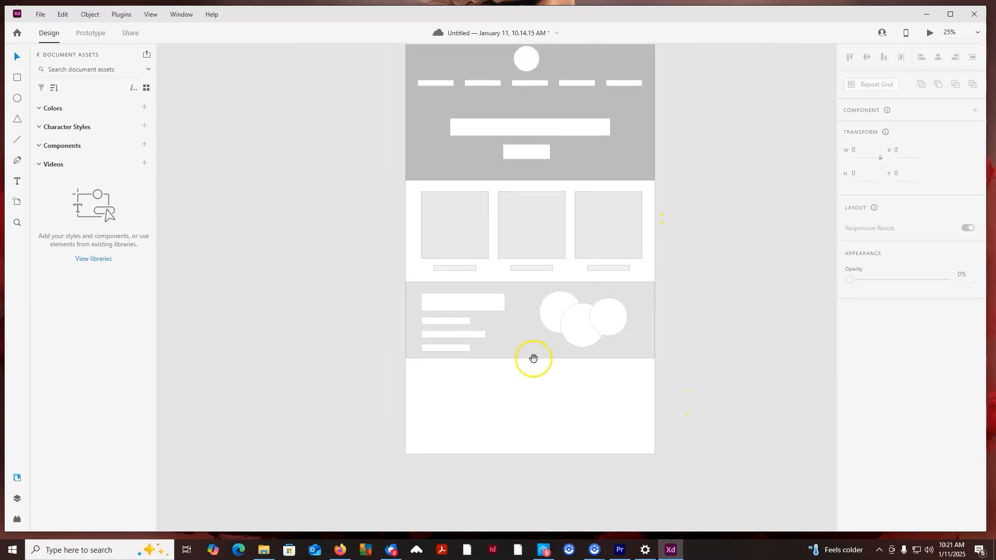
{"action": "left_click", "coordinate": [17, 78]}
{"action": "left_click_drag", "start_coordinate": [400, 358], "coordinate": [659, 457]}
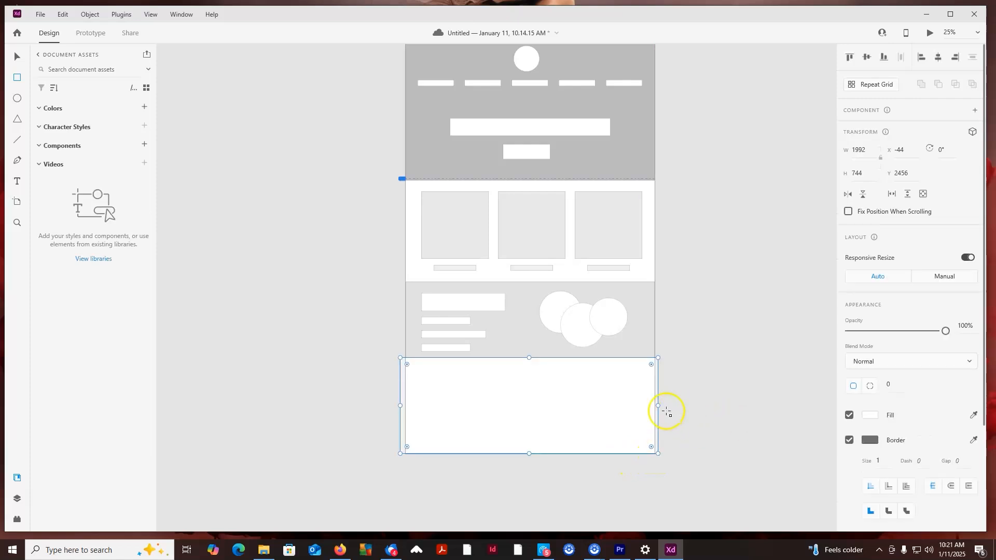
{"action": "left_click_drag", "start_coordinate": [659, 407], "coordinate": [657, 406]}
{"action": "left_click_drag", "start_coordinate": [401, 406], "coordinate": [407, 407]}
Fill the footer rectangle with dark grey #555555.
{"action": "left_click", "coordinate": [870, 416]}
{"action": "left_click", "coordinate": [869, 417]}
{"action": "left_click", "coordinate": [868, 416]}
{"action": "left_click_drag", "start_coordinate": [792, 403], "coordinate": [707, 416]}
{"action": "left_click_drag", "start_coordinate": [707, 415], "coordinate": [707, 417]}
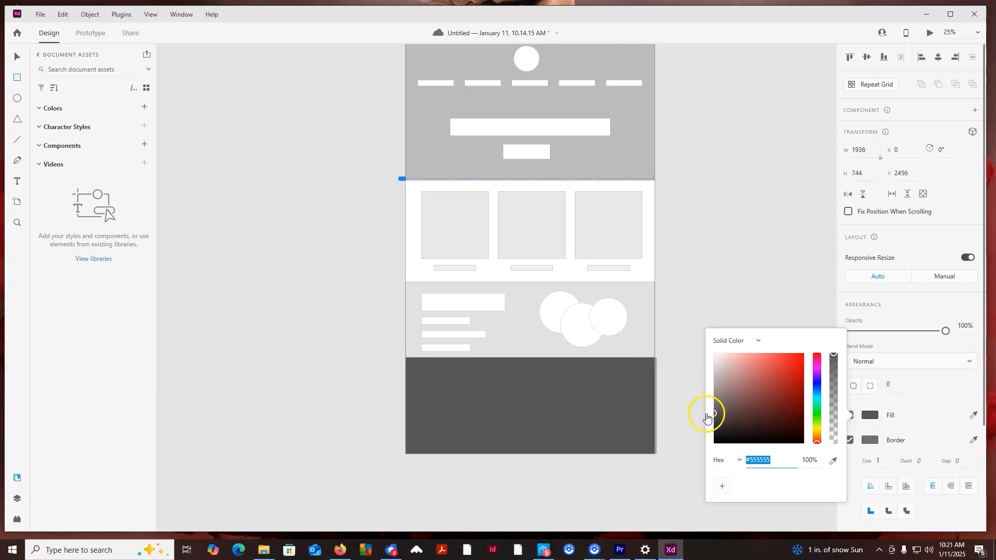
Draw a white bar of about 408 by 28 at the footer's lower left and duplicate it downwards to make four stacked lines.
{"action": "left_click", "coordinate": [18, 87]}
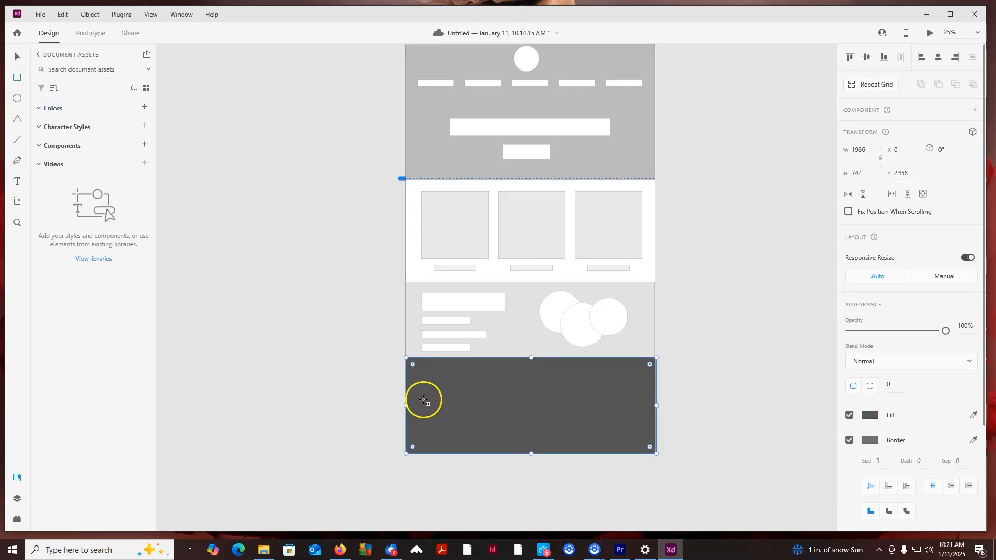
{"action": "left_click_drag", "start_coordinate": [421, 409], "coordinate": [475, 411]}
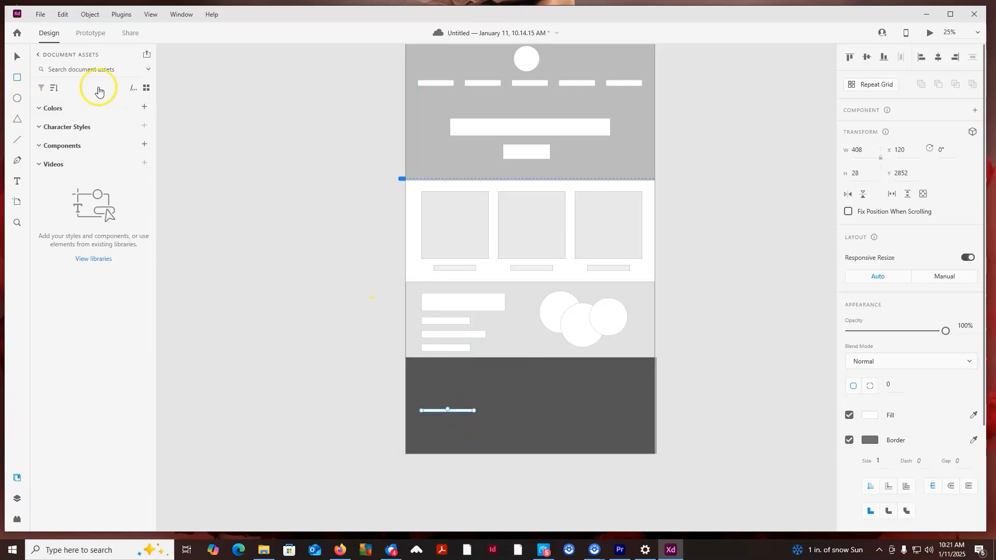
{"action": "left_click", "coordinate": [217, 335]}
{"action": "mouse_move", "coordinate": [465, 412]}
{"action": "left_mouse_down"}
{"action": "mouse_move", "coordinate": [466, 440]}
{"action": "mouse_move", "coordinate": [463, 422]}
{"action": "left_mouse_up"}
Distribute the four footer lines evenly in the vertical direction and duplicate them as a second column at X 640.
{"action": "left_click", "coordinate": [463, 419], "text": "shift"}
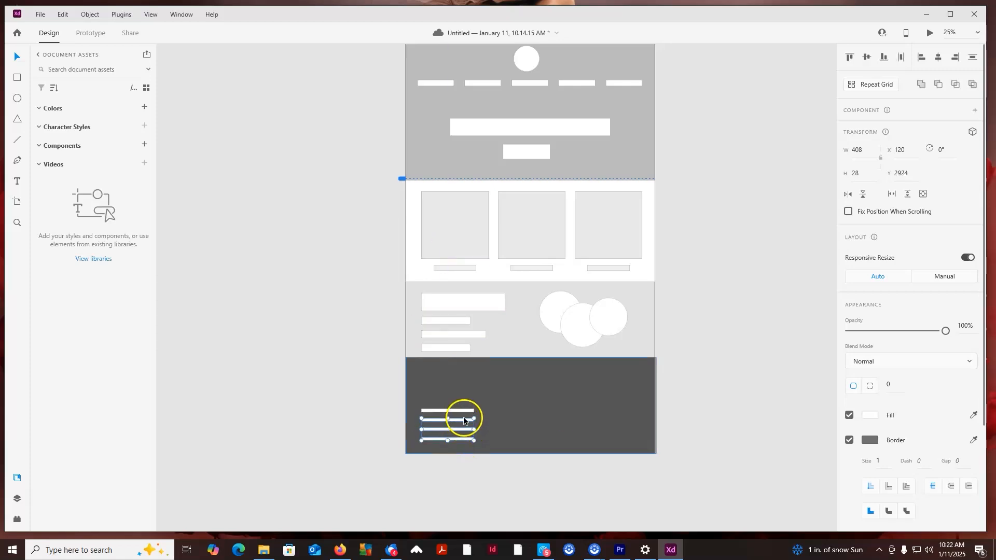
{"action": "left_click", "coordinate": [463, 411], "text": "shift"}
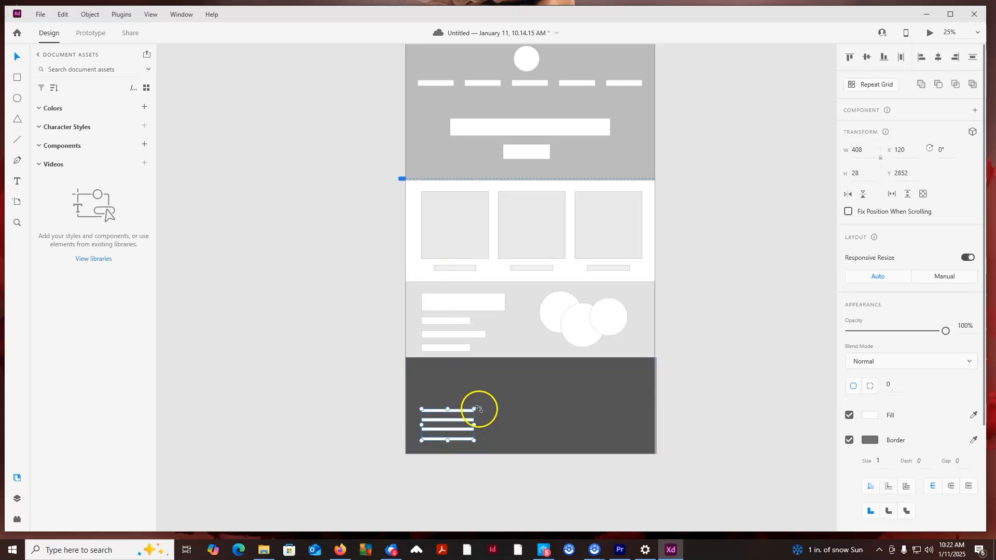
{"action": "left_click", "coordinate": [974, 59]}
{"action": "left_click_drag", "start_coordinate": [451, 419], "coordinate": [519, 416]}
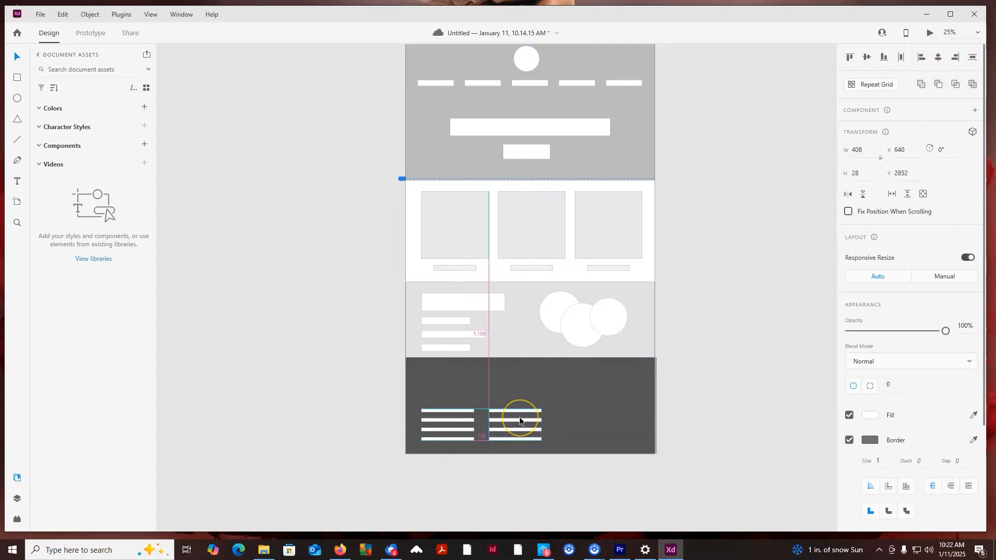
Draw a white square of about 104 by 104 at the footer's lower right and duplicate it twice to make a row of three.
{"action": "left_click", "coordinate": [17, 77]}
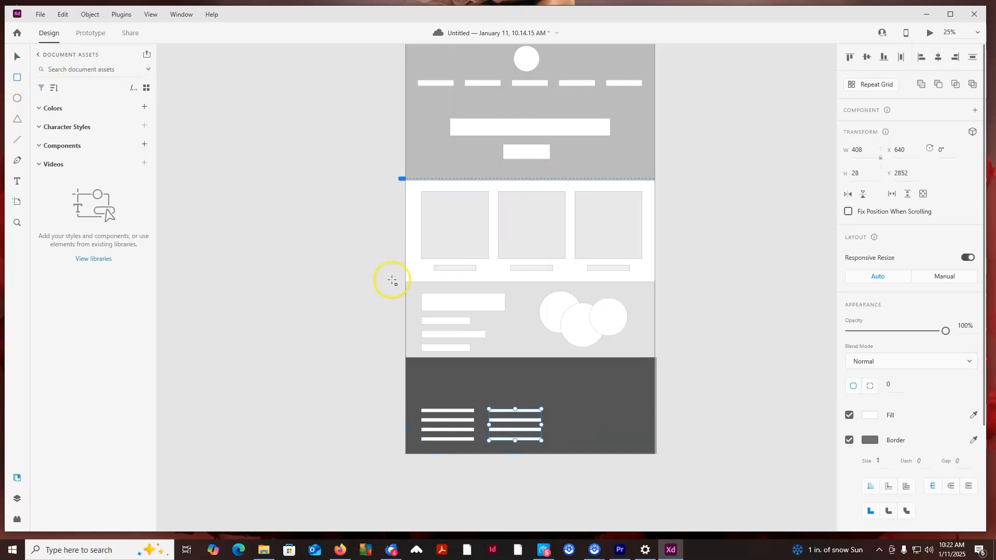
{"action": "left_click_drag", "start_coordinate": [570, 429], "coordinate": [583, 443]}
{"action": "left_click", "coordinate": [17, 57]}
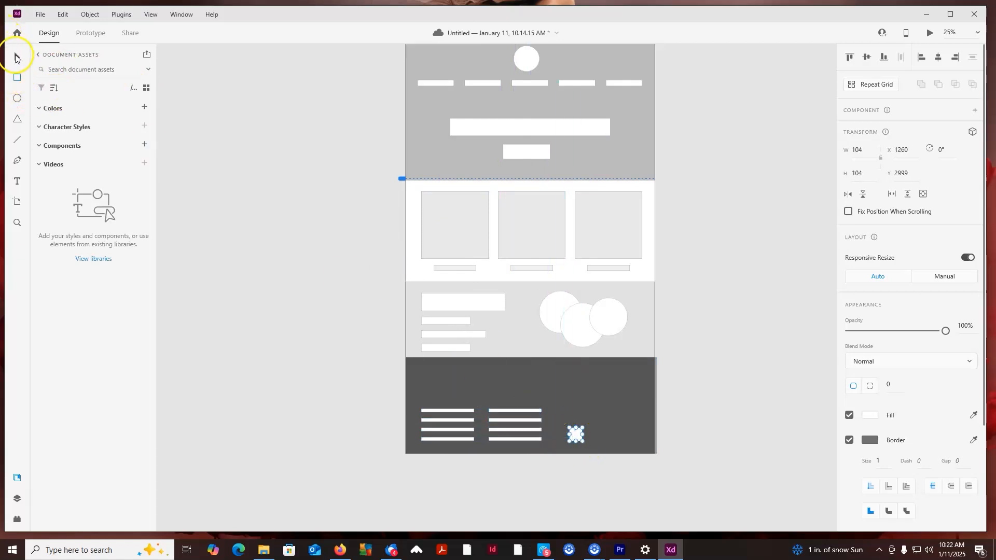
{"action": "left_click", "coordinate": [626, 455]}
{"action": "left_click_drag", "start_coordinate": [573, 435], "coordinate": [615, 437]}
{"action": "left_click", "coordinate": [721, 418]}
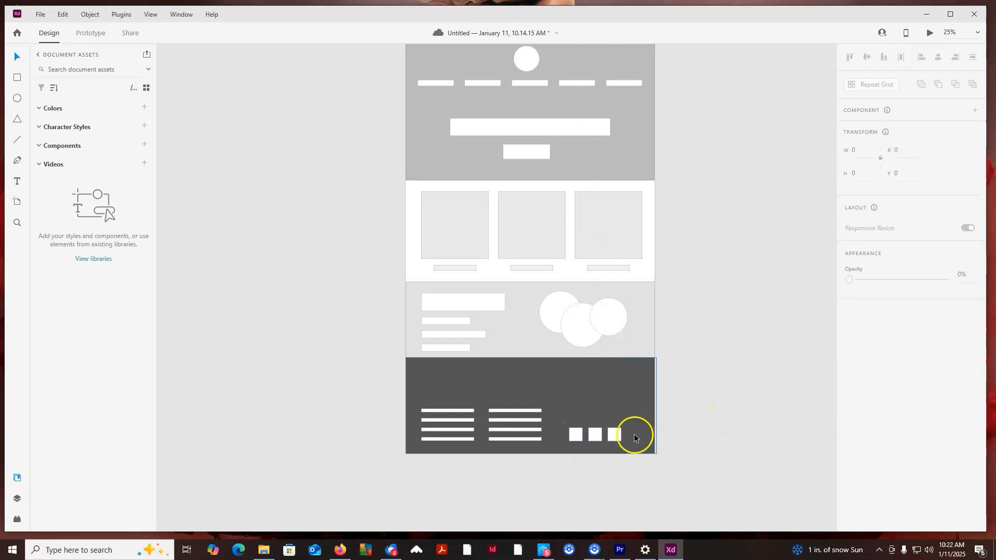
Select the three small footer squares and move them right, in line with the right edge of the card row.
{"action": "left_click", "coordinate": [615, 435]}
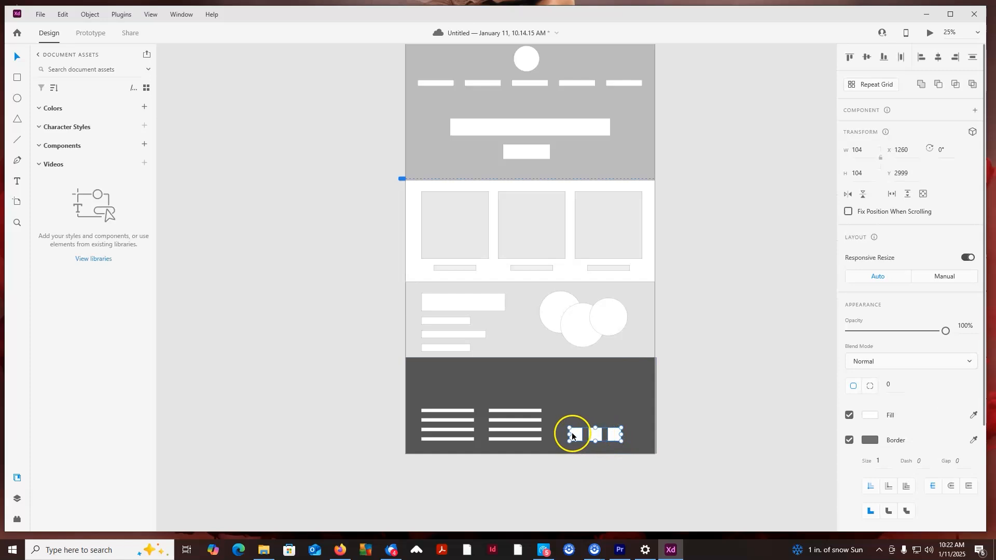
{"action": "left_click_drag", "start_coordinate": [594, 436], "coordinate": [616, 435]}
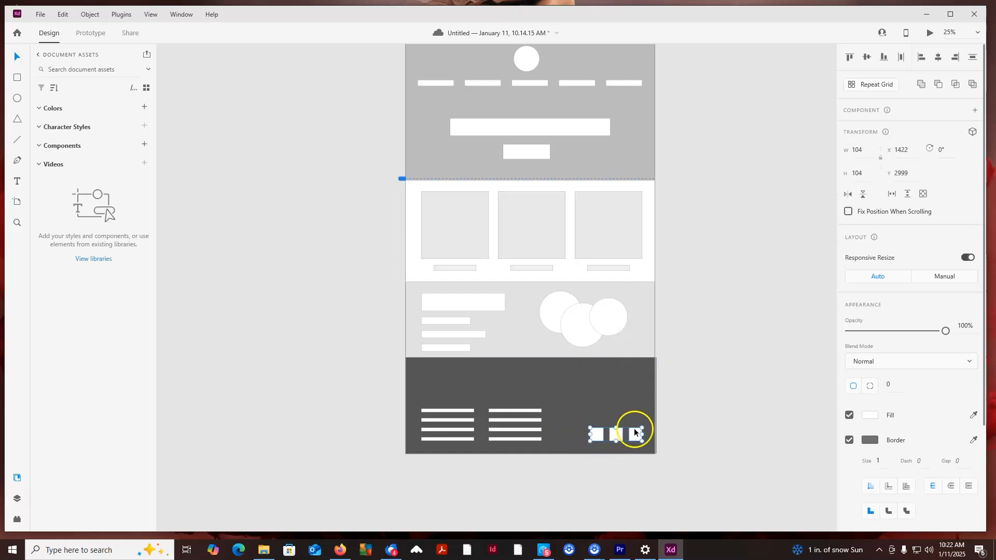
{"action": "left_click", "coordinate": [713, 405]}
Trim the footer rectangle's right edge to the artboard so that it is 1920 wide.
{"action": "left_click", "coordinate": [646, 396]}
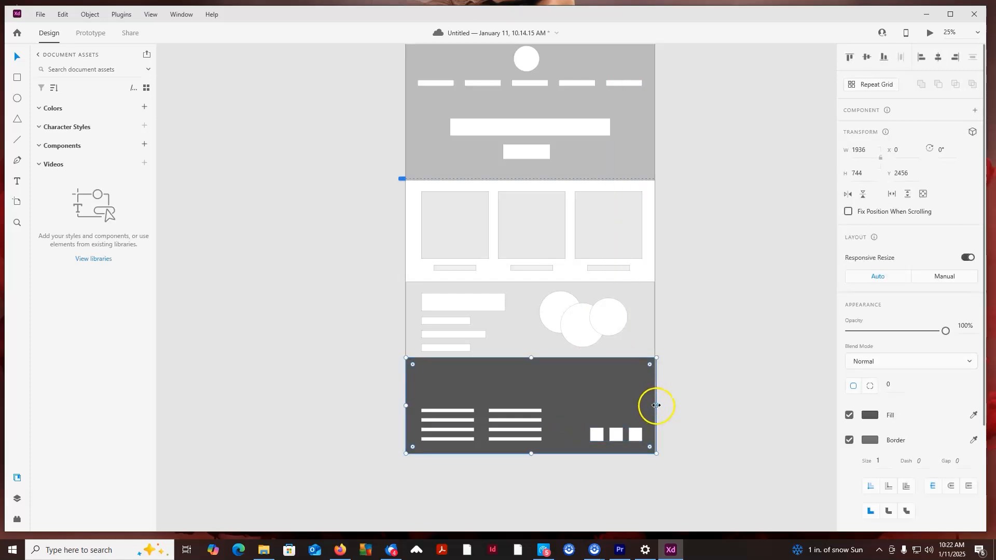
{"action": "left_click", "coordinate": [740, 428]}
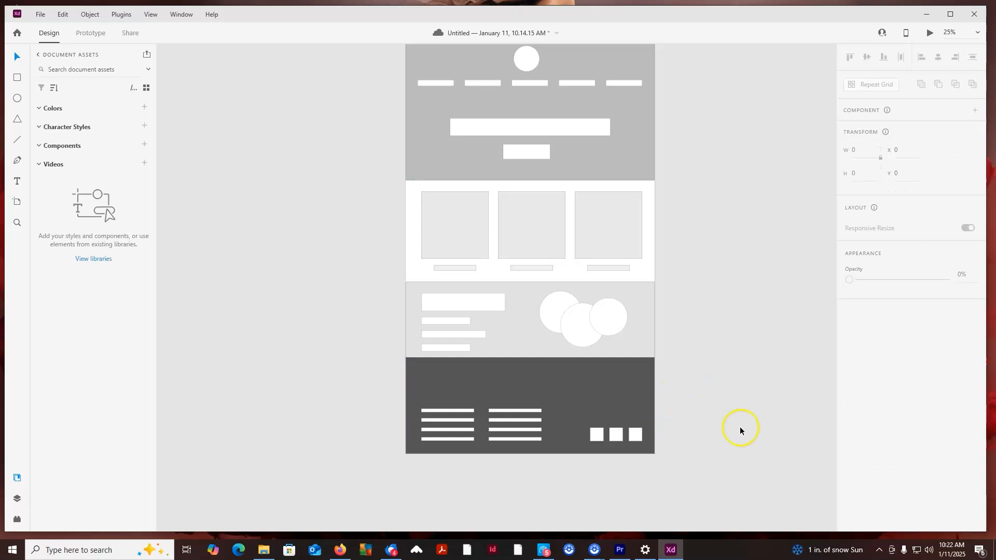
{"action": "left_click_drag", "start_coordinate": [718, 292], "coordinate": [656, 321]}
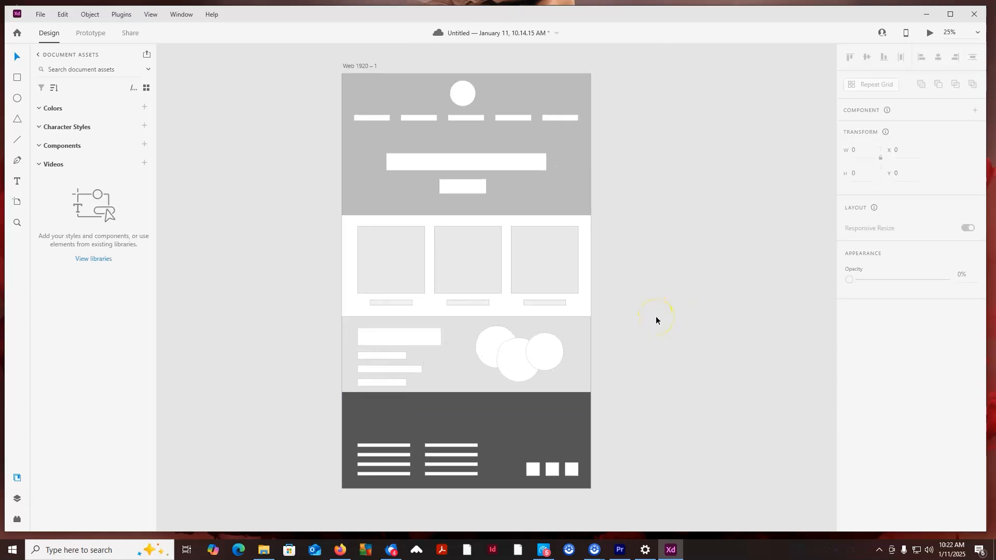
{"action": "left_click", "coordinate": [482, 421]}
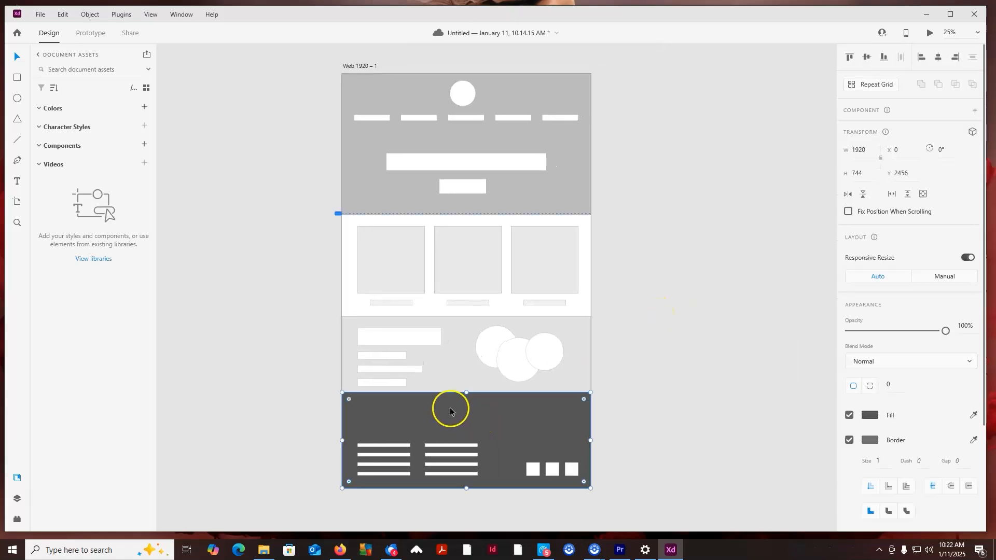
Lower the footer rectangle's top edge and extend the light grey section above down to meet it.
{"action": "left_click_drag", "start_coordinate": [467, 393], "coordinate": [468, 415]}
{"action": "left_click", "coordinate": [465, 393]}
{"action": "left_click", "coordinate": [614, 398]}
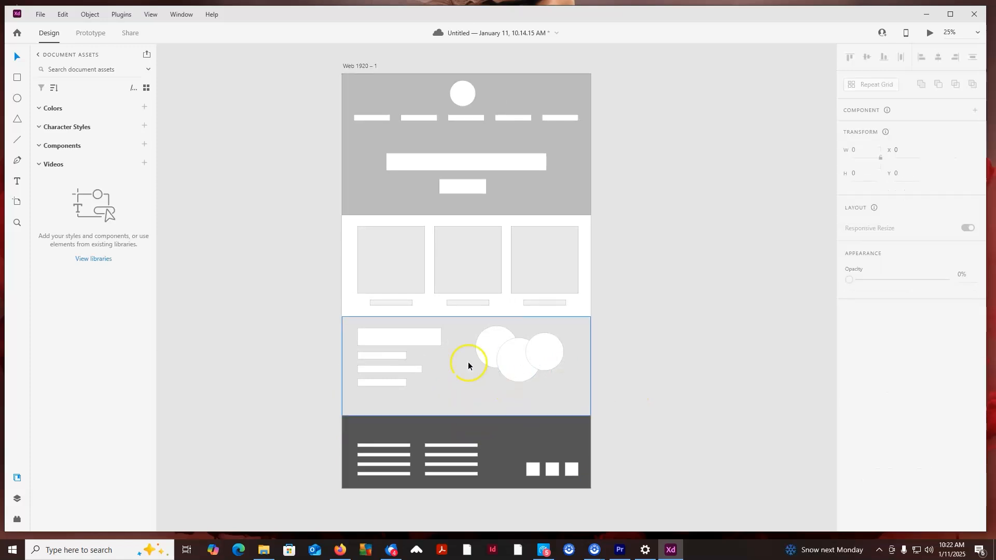
Select the heading bar and three text bars in the light grey section and move them down to centre them vertically.
{"action": "left_click", "coordinate": [407, 338]}
{"action": "left_click", "coordinate": [400, 355], "text": "shift"}
{"action": "left_click", "coordinate": [396, 368], "text": "shift"}
{"action": "left_click", "coordinate": [394, 380], "text": "shift"}
{"action": "left_click_drag", "start_coordinate": [406, 371], "coordinate": [407, 381]}
{"action": "left_click", "coordinate": [649, 382]}
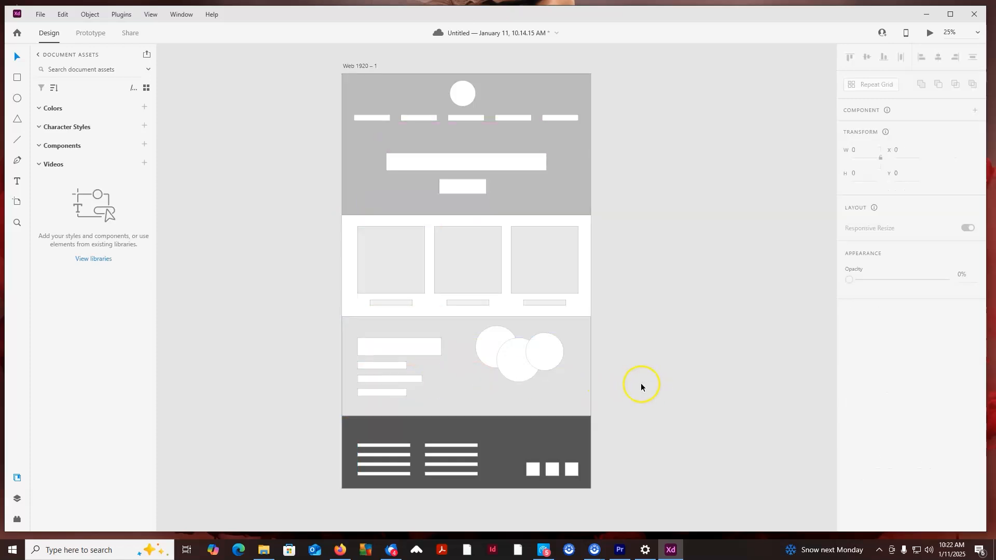
Rearrange the white circles into an overlapping triangular cluster, enlarge one to 385 by 385 and bring the lowest circle to the front.
{"action": "left_click_drag", "start_coordinate": [513, 371], "coordinate": [502, 396]}
{"action": "left_click_drag", "start_coordinate": [543, 350], "coordinate": [559, 330]}
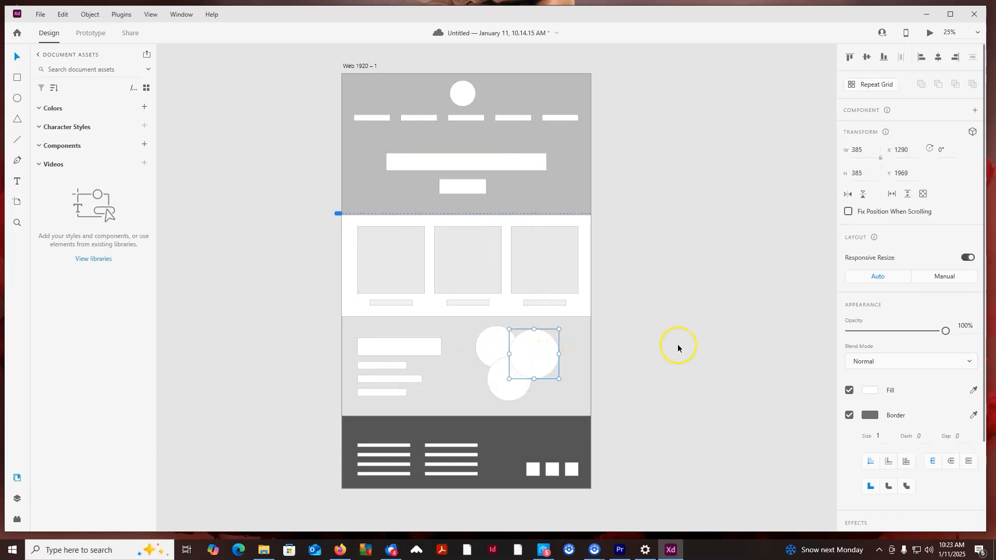
{"action": "left_click", "coordinate": [511, 386]}
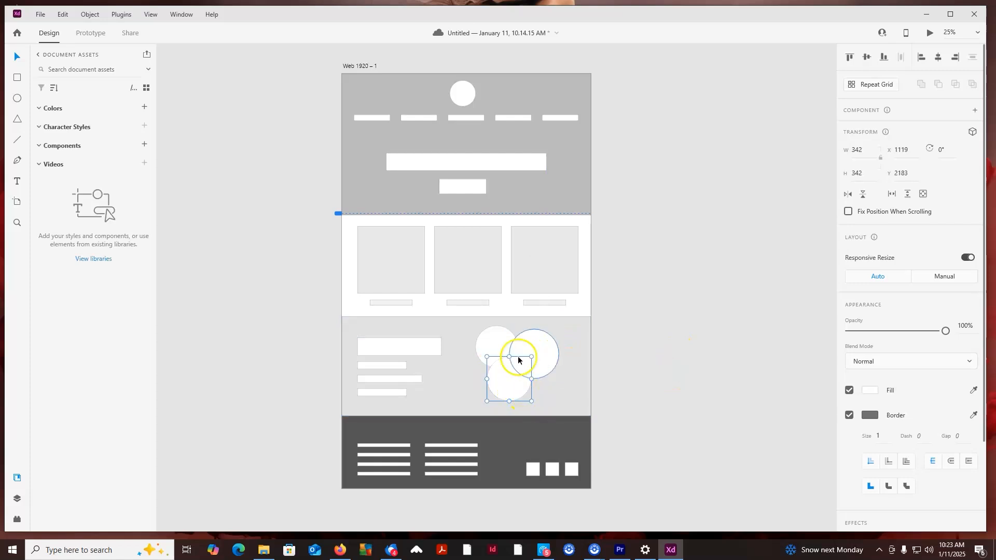
{"action": "left_click", "coordinate": [92, 14]}
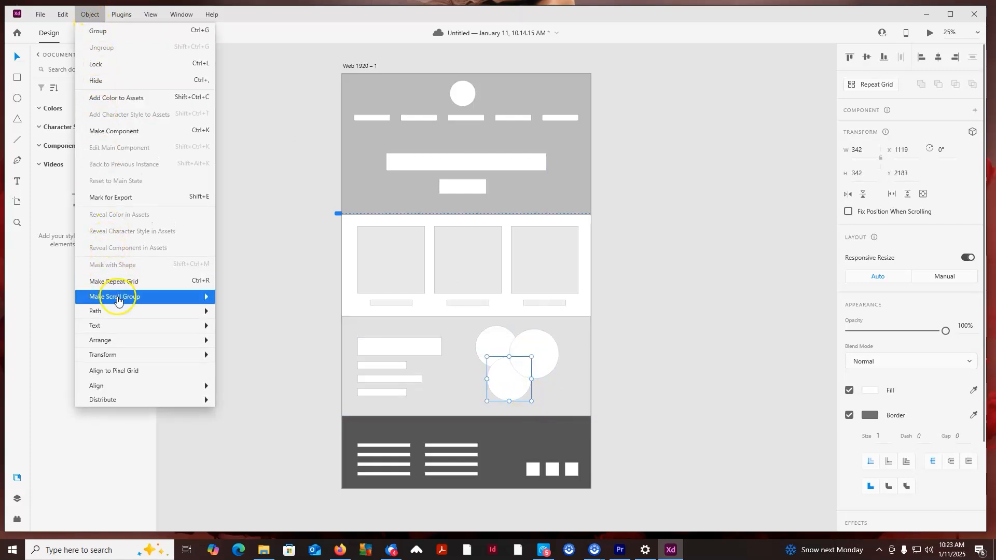
{"action": "mouse_move", "coordinate": [117, 340]}
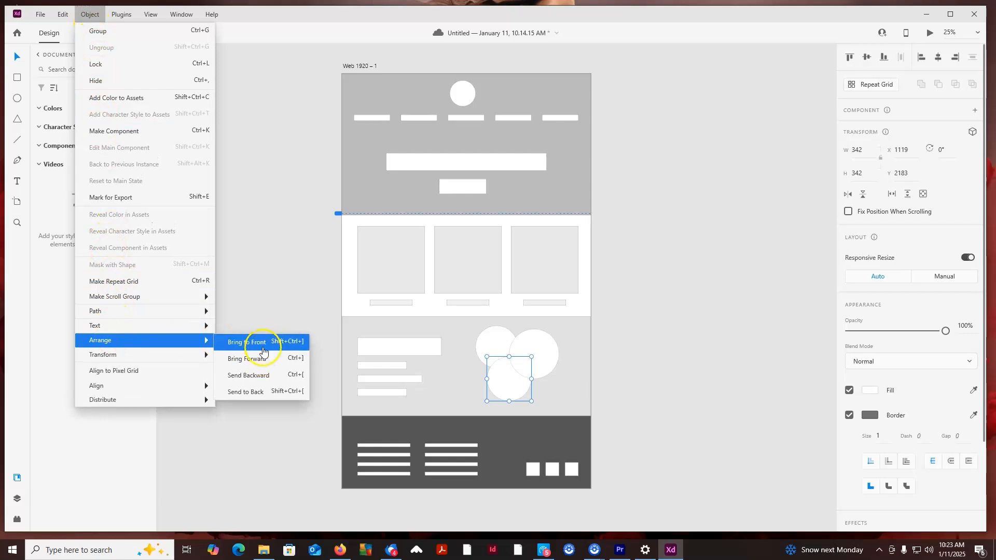
{"action": "left_click", "coordinate": [263, 348]}
{"action": "left_click", "coordinate": [652, 358]}
{"action": "left_click_drag", "start_coordinate": [701, 321], "coordinate": [675, 297]}
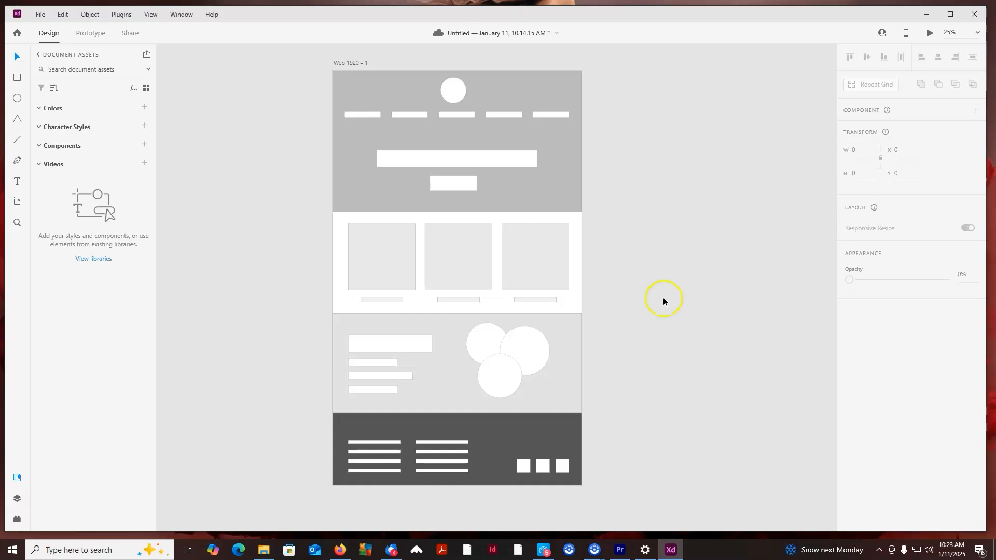
Add a second 1920-wide web artboard beside the first and extend its height to 3572.
{"action": "left_click", "coordinate": [15, 206]}
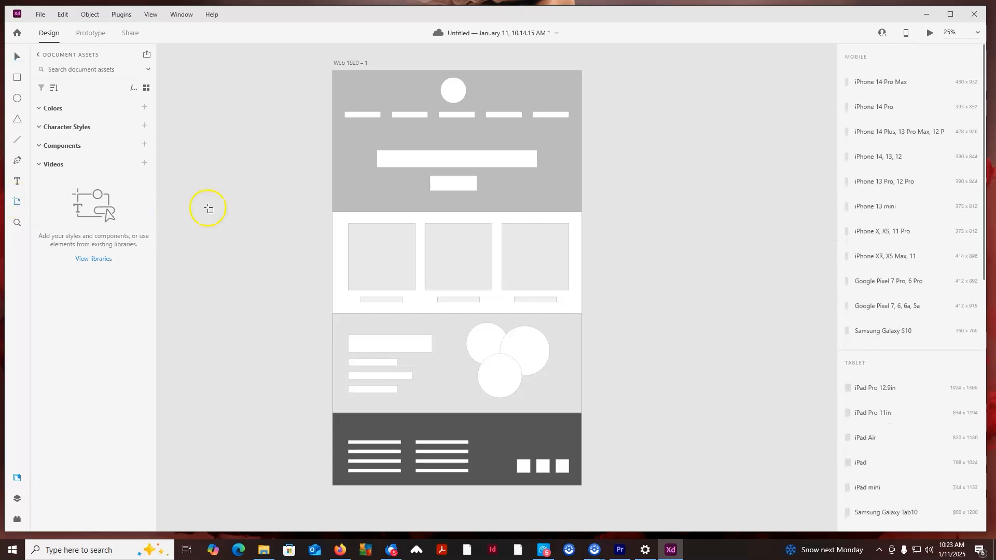
{"action": "left_click", "coordinate": [609, 244]}
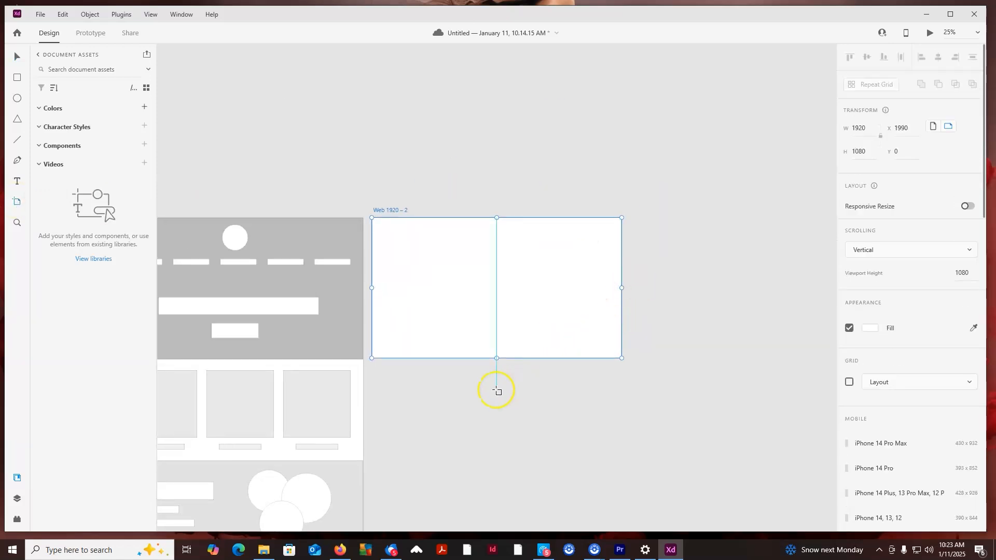
{"action": "left_click_drag", "start_coordinate": [421, 318], "coordinate": [480, 110]}
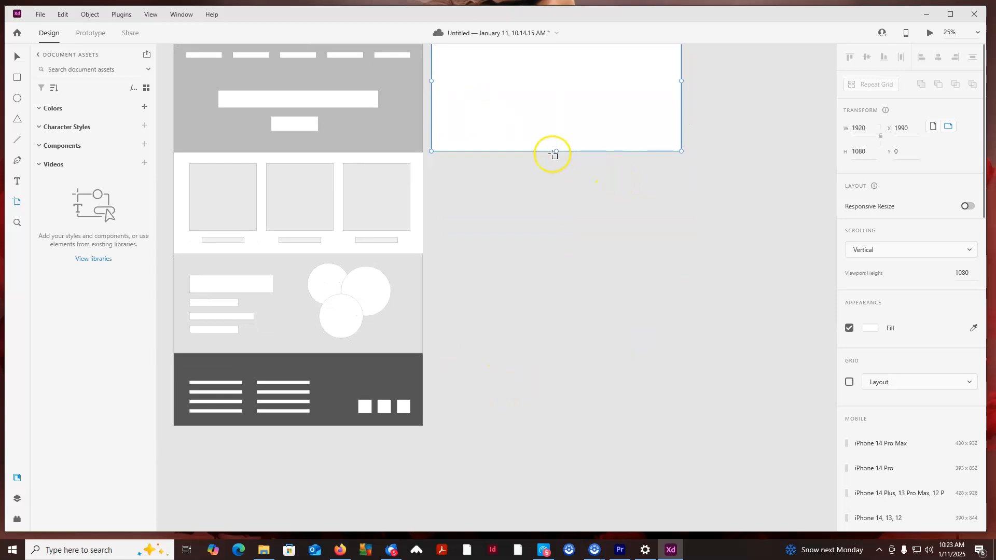
{"action": "left_click_drag", "start_coordinate": [556, 152], "coordinate": [564, 474]}
{"action": "scroll", "coordinate": [475, 379], "scroll_direction": "up", "scroll_amount": 5}
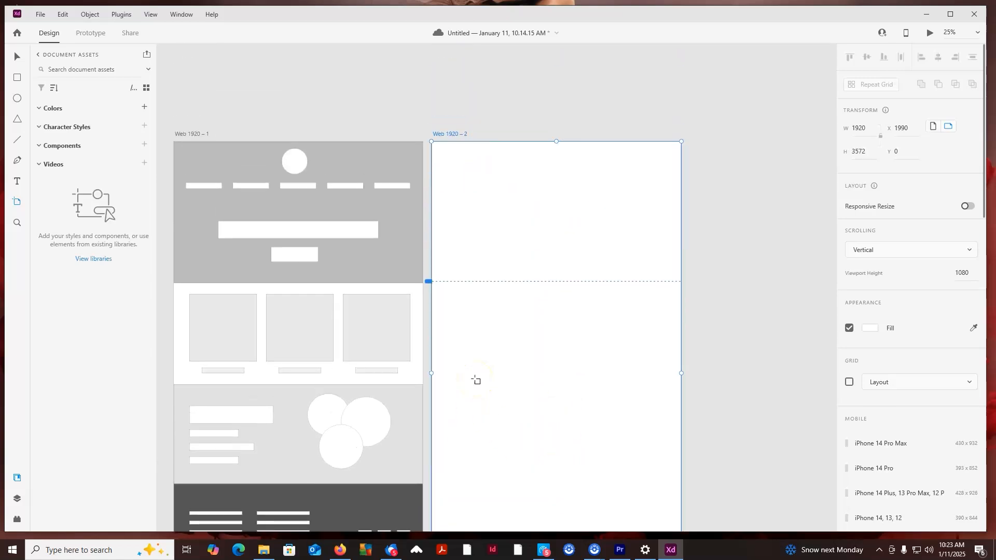
Select the first artboard's logo circle, five navigation bars and grey background, and duplicate them onto the top of the second artboard.
{"action": "left_click", "coordinate": [18, 57]}
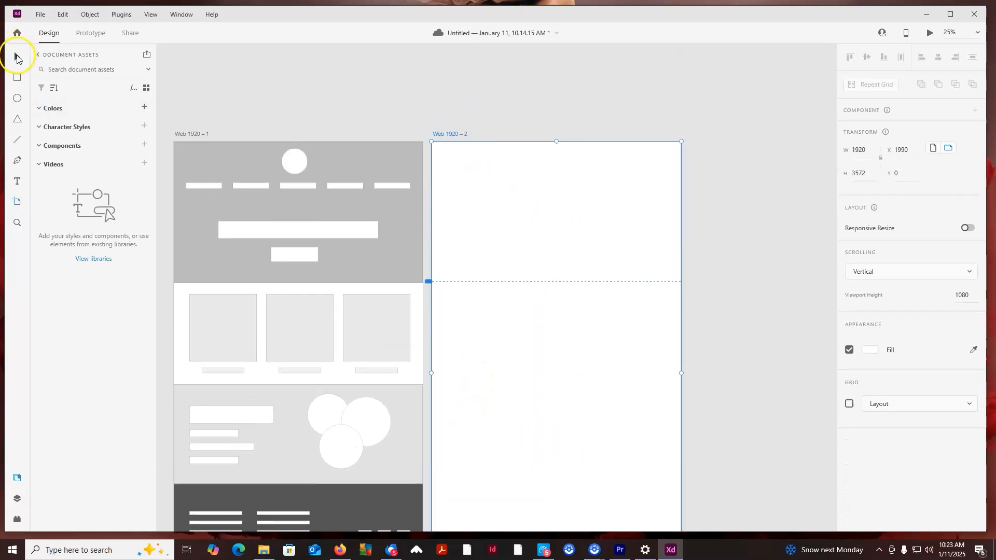
{"action": "left_click", "coordinate": [294, 160]}
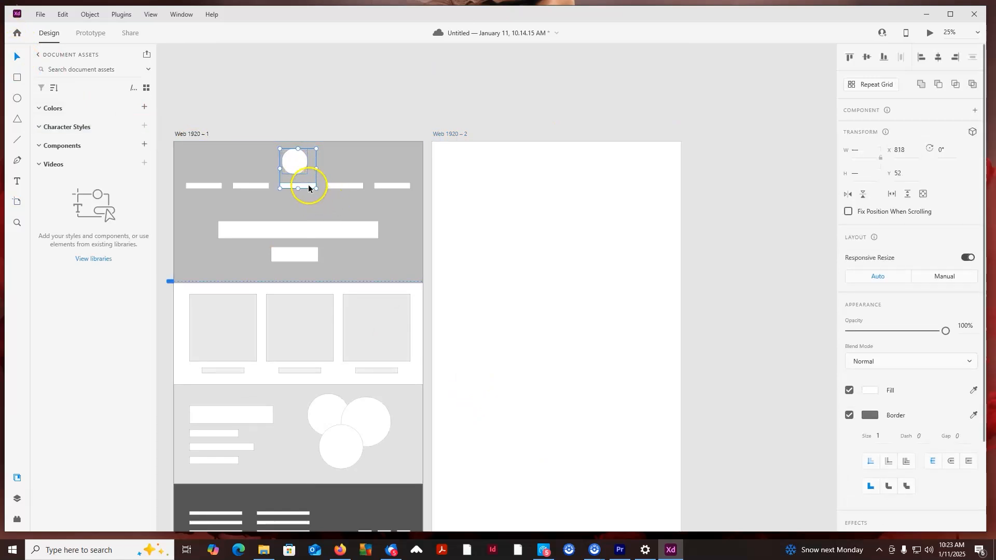
{"action": "left_click", "coordinate": [338, 186], "text": "shift"}
{"action": "left_click", "coordinate": [392, 185], "text": "shift"}
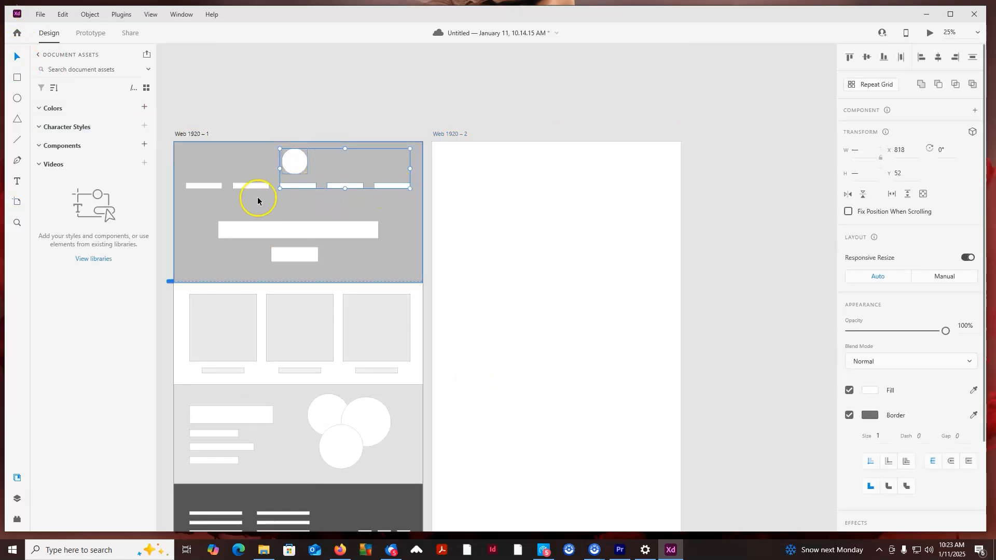
{"action": "left_click", "coordinate": [254, 185], "text": "shift"}
{"action": "left_click", "coordinate": [214, 185], "text": "shift"}
{"action": "left_click", "coordinate": [207, 163], "text": "shift"}
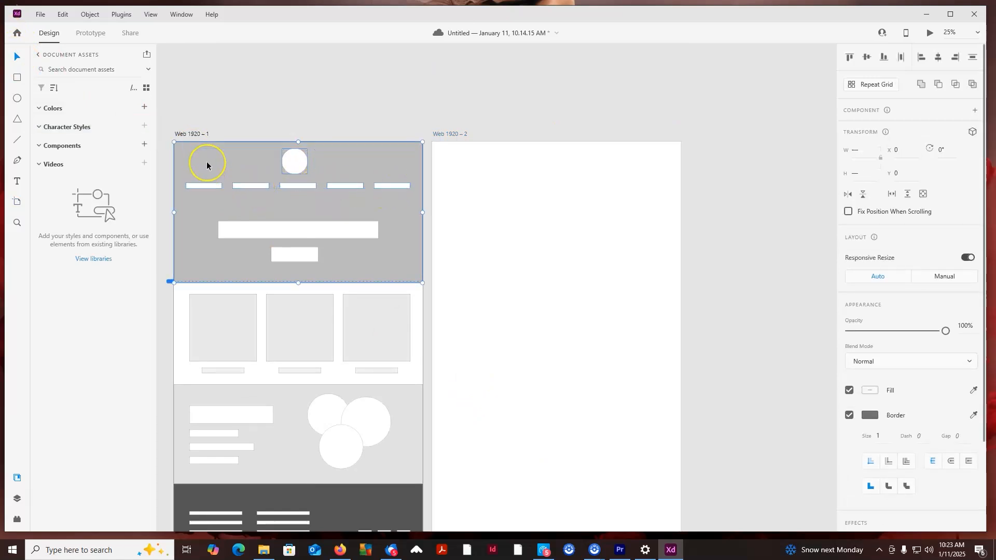
{"action": "key", "text": "alt"}
{"action": "left_click_drag", "start_coordinate": [207, 163], "coordinate": [465, 165]}
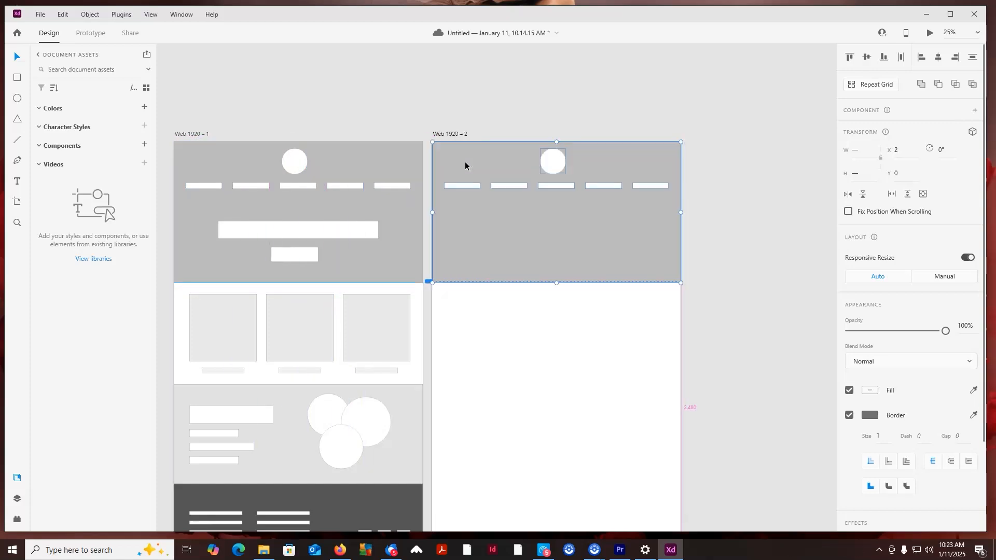
{"action": "left_click", "coordinate": [571, 102]}
Shorten the second artboard's header background to just below the navigation bars and centre the logo circle horizontally on both artboards.
{"action": "left_click", "coordinate": [571, 240]}
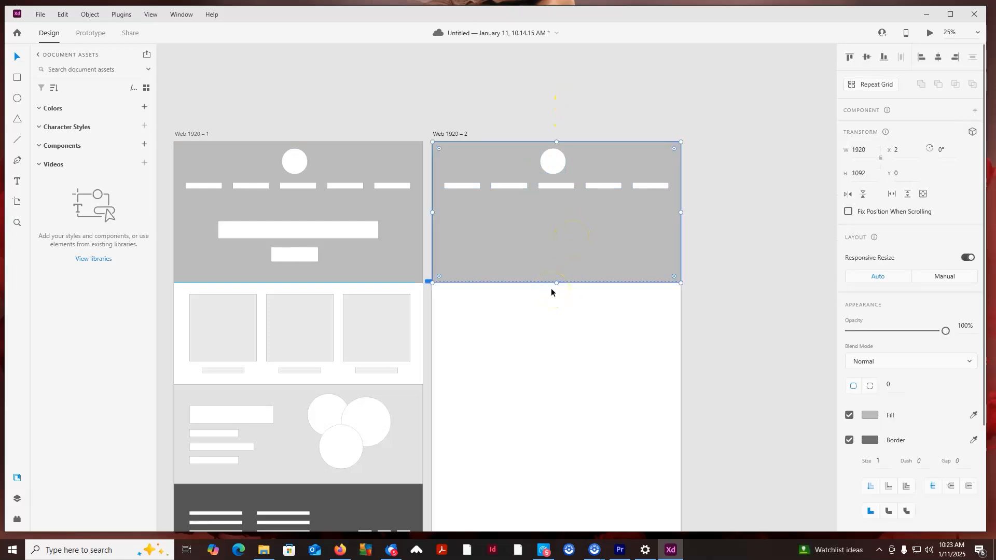
{"action": "left_click_drag", "start_coordinate": [555, 282], "coordinate": [554, 197]}
{"action": "left_click_drag", "start_coordinate": [547, 161], "coordinate": [307, 162]}
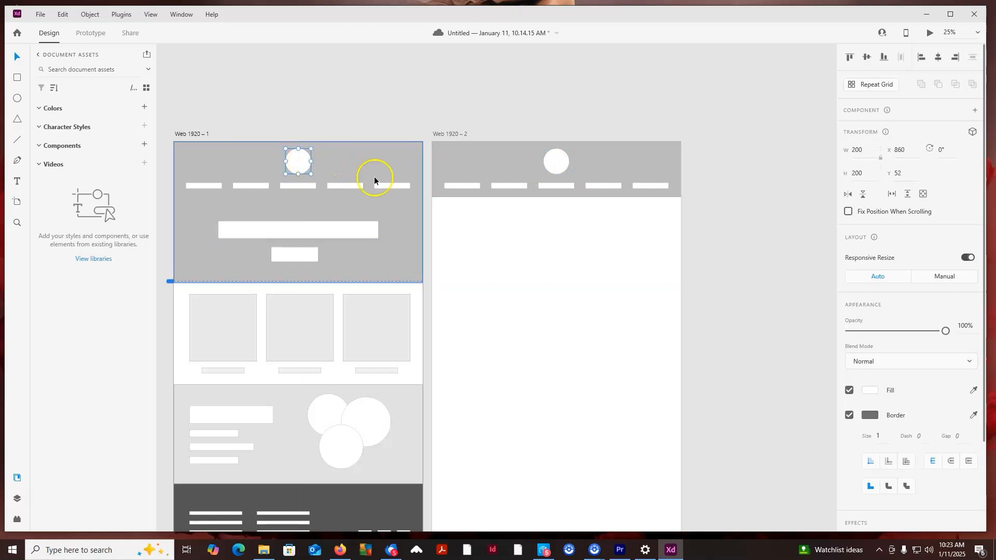
{"action": "left_click", "coordinate": [728, 185]}
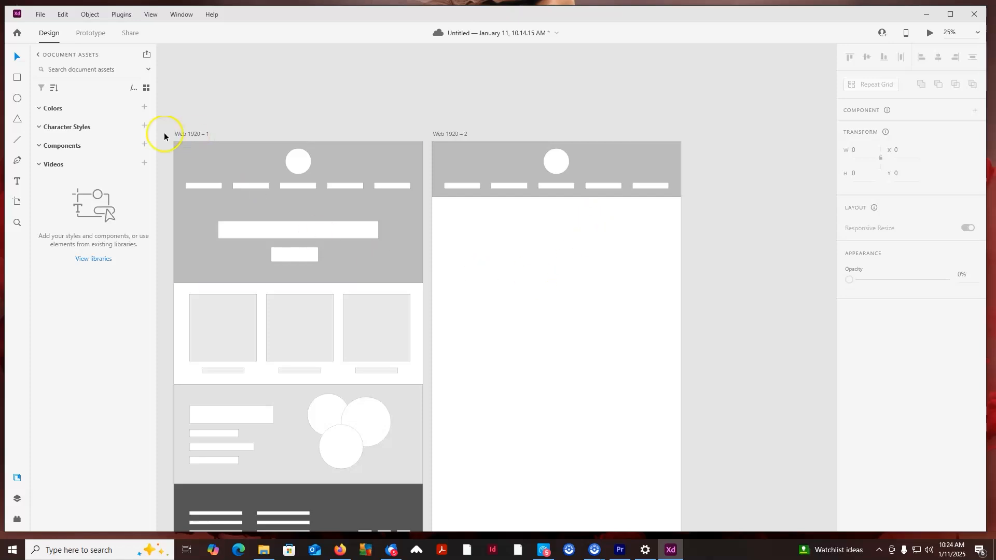
Draw a 796 by 796 square at X 94, Y 516 below the second artboard's header and fill it with #F2F2F2.
{"action": "left_click", "coordinate": [17, 79]}
{"action": "left_click_drag", "start_coordinate": [445, 209], "coordinate": [555, 312]}
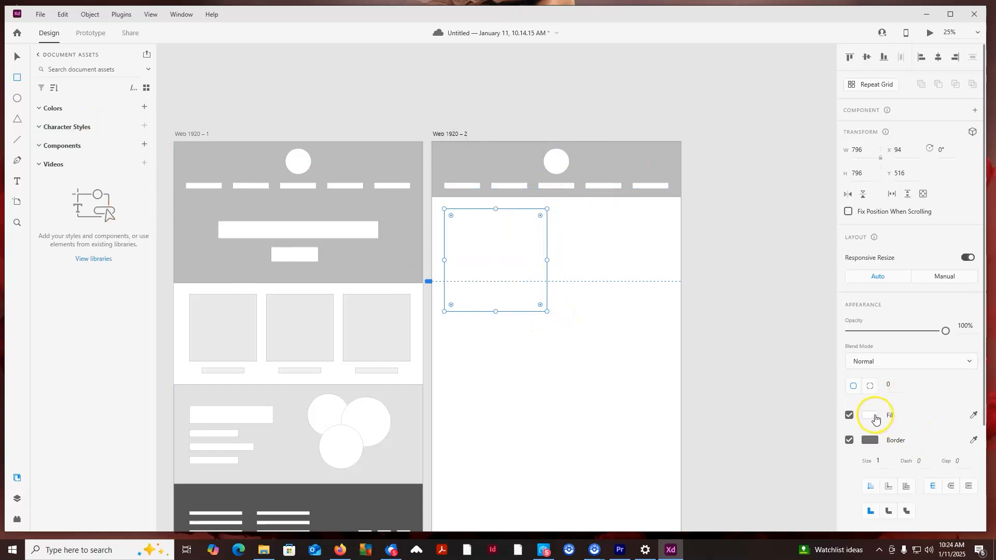
{"action": "left_click", "coordinate": [862, 421]}
{"action": "left_click_drag", "start_coordinate": [719, 378], "coordinate": [710, 362]}
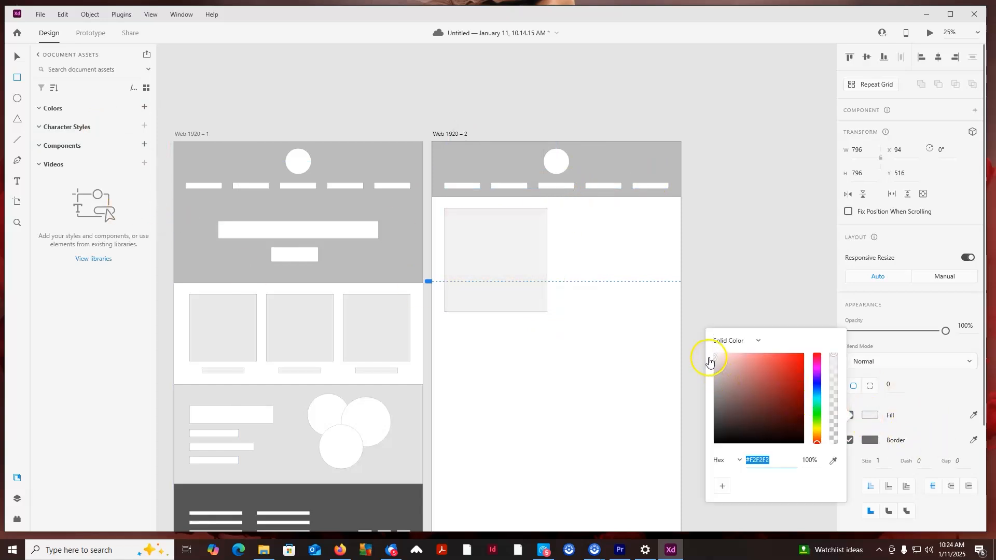
Draw a 768 by 112 heading bar at X 1014, Y 516 beside the image square and fill it with #D2D2D2.
{"action": "left_click", "coordinate": [562, 208]}
{"action": "mouse_move", "coordinate": [564, 209]}
{"action": "left_mouse_down"}
{"action": "mouse_move", "coordinate": [612, 227]}
{"action": "mouse_move", "coordinate": [662, 224]}
{"action": "left_mouse_up"}
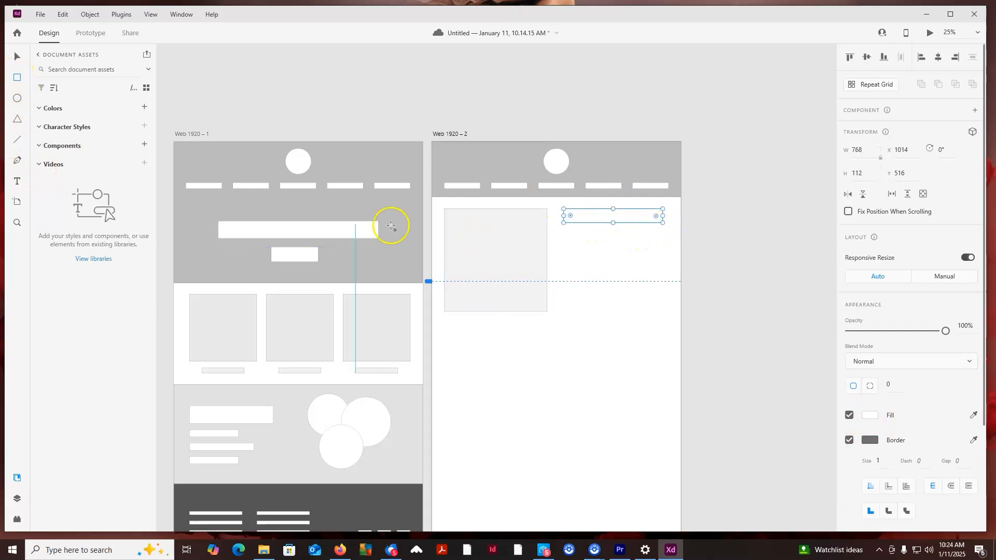
{"action": "left_click", "coordinate": [870, 415]}
{"action": "left_click_drag", "start_coordinate": [725, 410], "coordinate": [714, 372]}
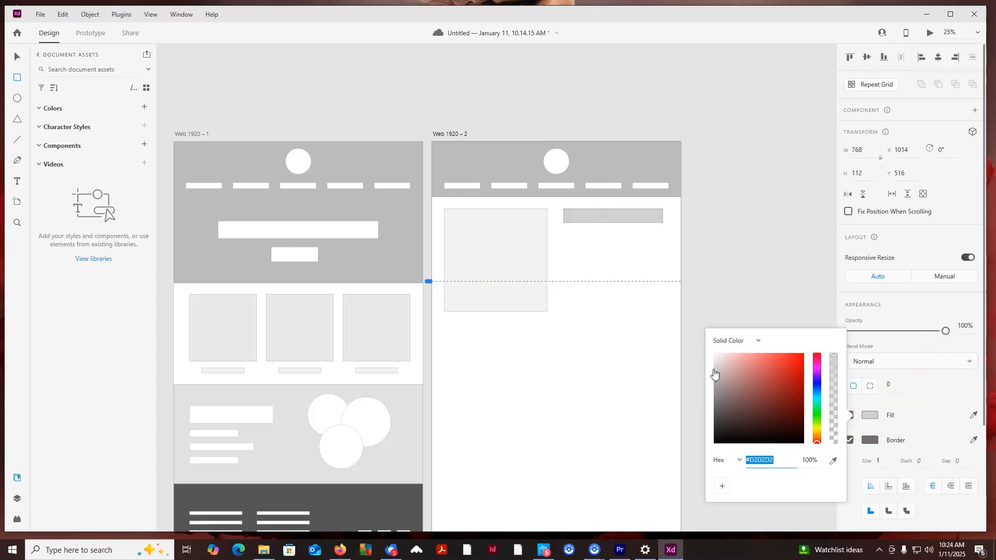
Draw a 568 by 52 text bar under the heading bar at X 1214, Y 680 and fill it with #ECECEC.
{"action": "left_click_drag", "start_coordinate": [589, 230], "coordinate": [663, 237]}
{"action": "left_click", "coordinate": [871, 415]}
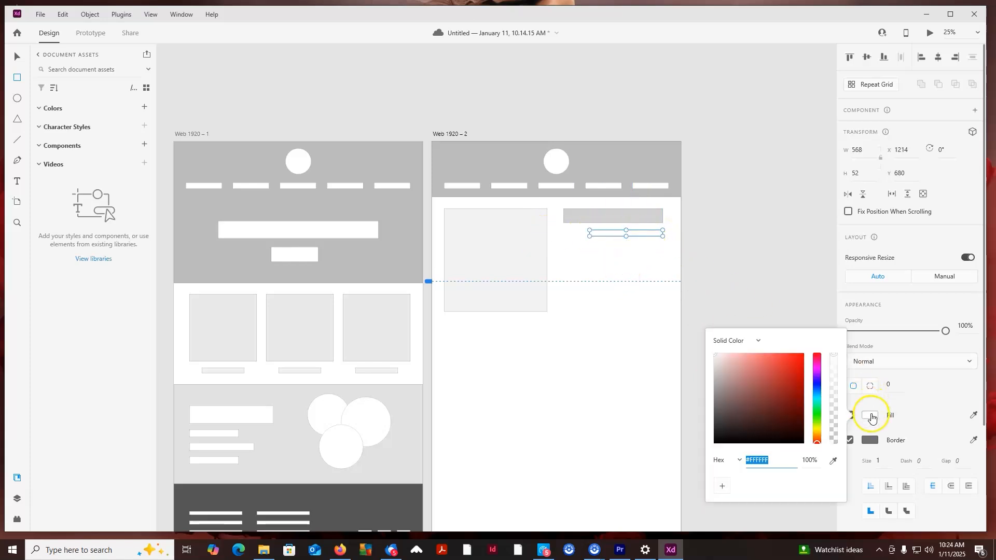
{"action": "left_click", "coordinate": [715, 370]}
{"action": "left_click", "coordinate": [714, 364]}
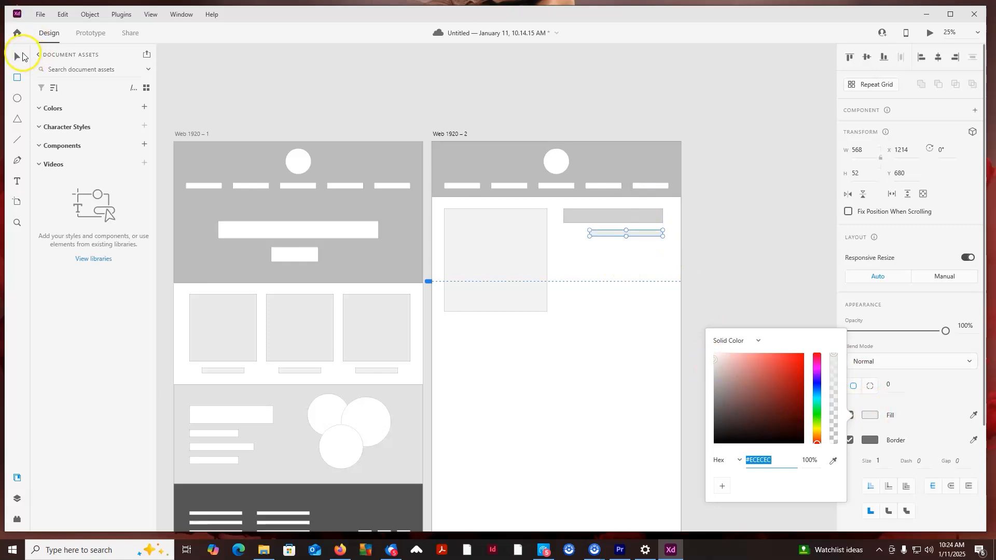
Duplicate the text bar to make a column of five, and extend the left edges of the upper four to varied lengths.
{"action": "left_click", "coordinate": [17, 57]}
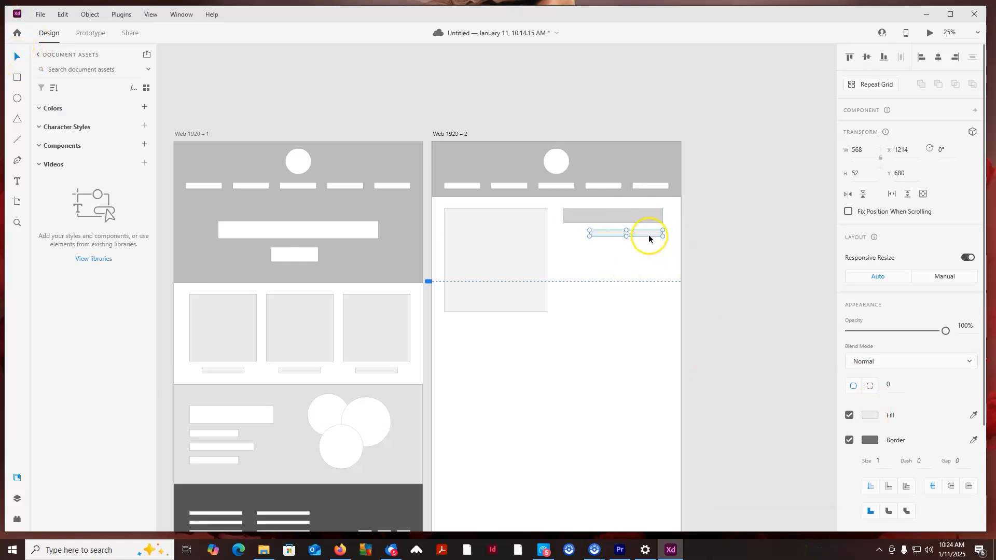
{"action": "left_click_drag", "start_coordinate": [648, 234], "coordinate": [643, 288]}
{"action": "left_click", "coordinate": [590, 272]}
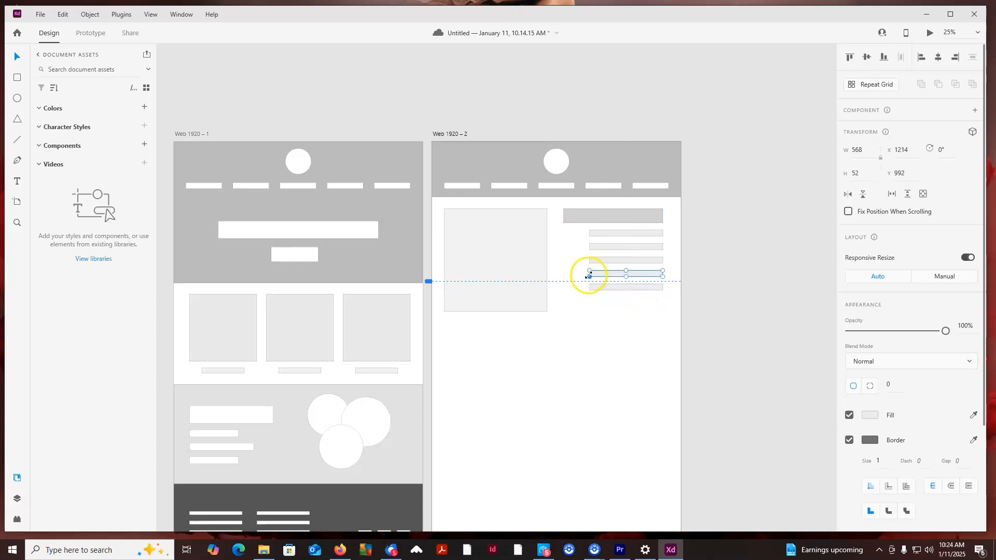
{"action": "scroll", "coordinate": [590, 273], "scroll_direction": "up", "scroll_amount": 3}
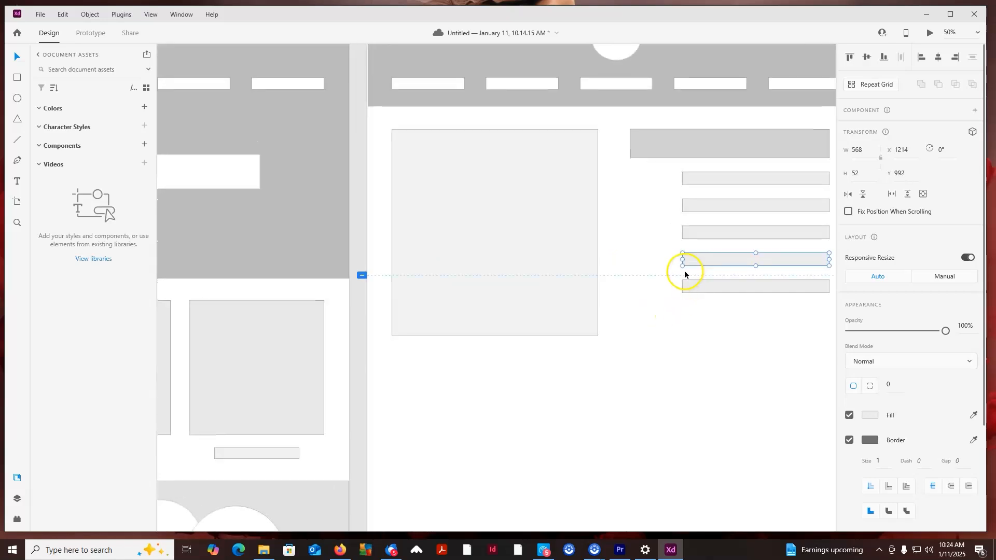
{"action": "left_click_drag", "start_coordinate": [684, 259], "coordinate": [674, 205]}
{"action": "left_click", "coordinate": [685, 207]}
{"action": "left_click", "coordinate": [685, 182]}
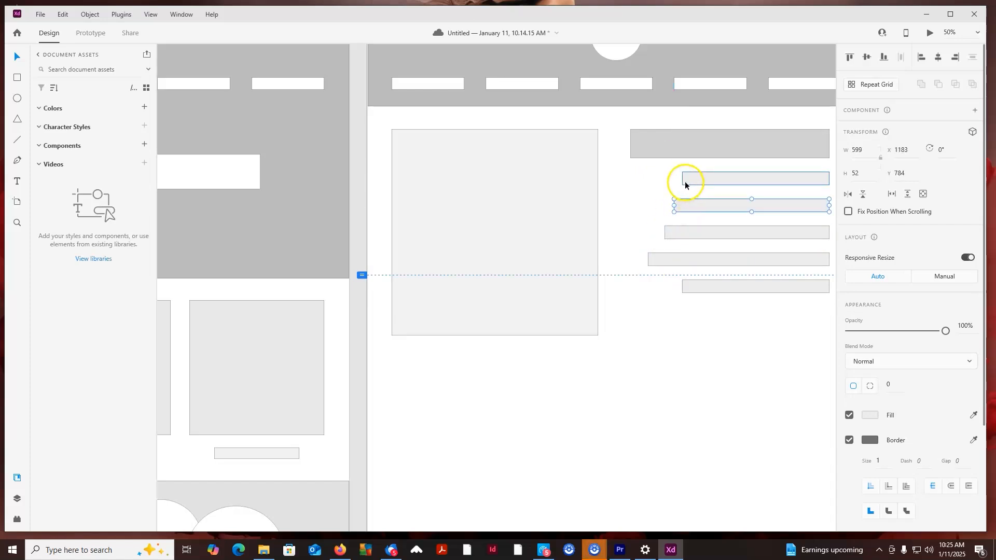
{"action": "left_click_drag", "start_coordinate": [656, 176], "coordinate": [653, 177]}
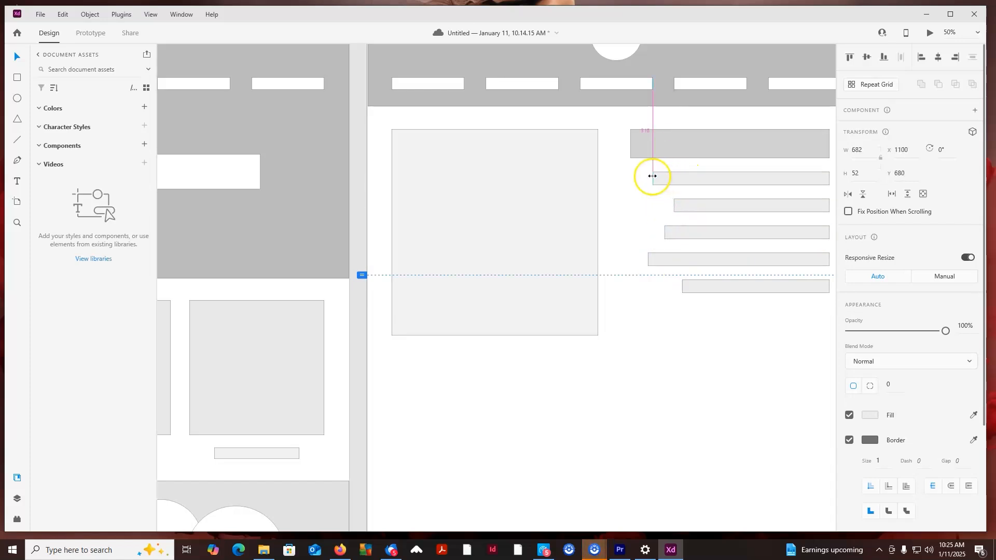
{"action": "left_click", "coordinate": [721, 311]}
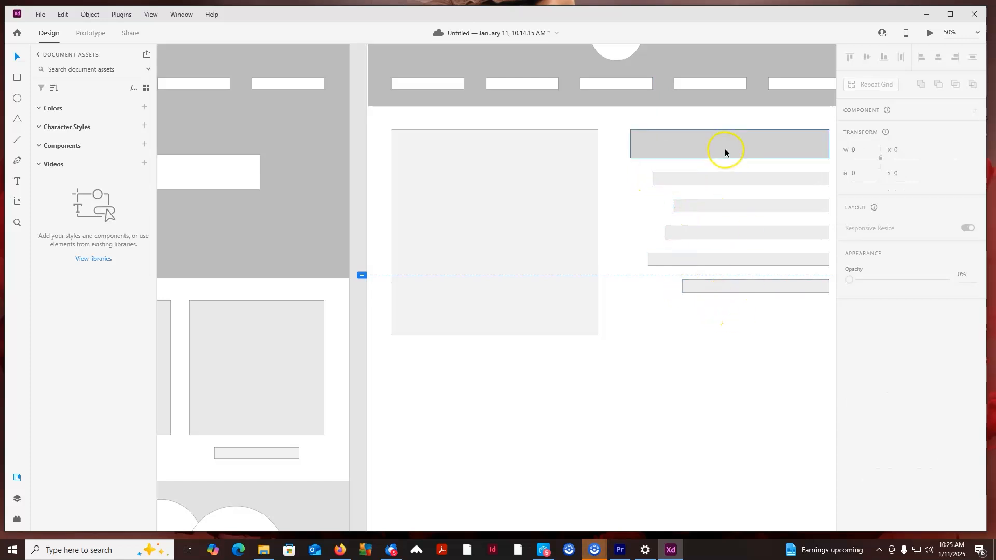
Duplicate the image square with its heading and text bars as a second row at Y 1500.
{"action": "key", "text": "ctrl+minus"}
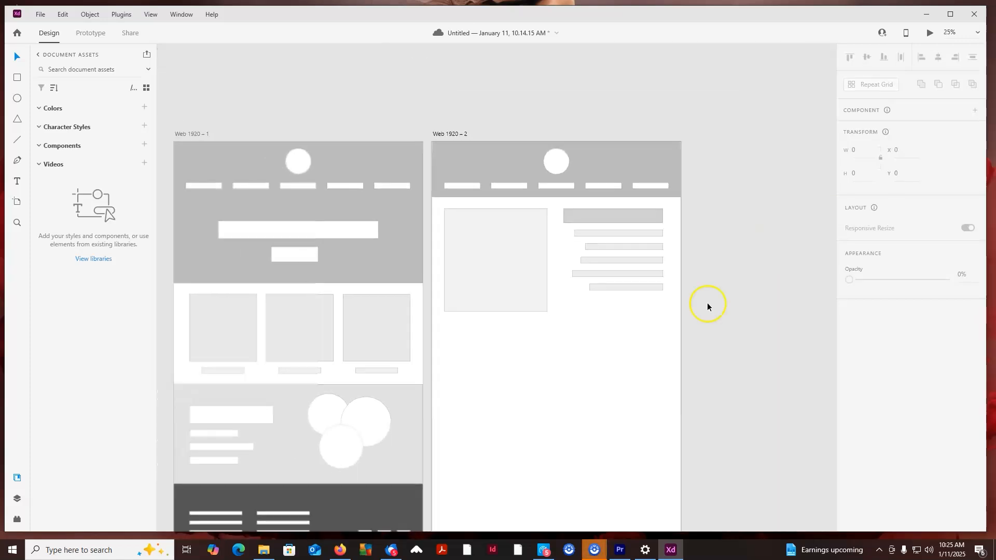
{"action": "left_click_drag", "start_coordinate": [466, 284], "coordinate": [396, 178]}
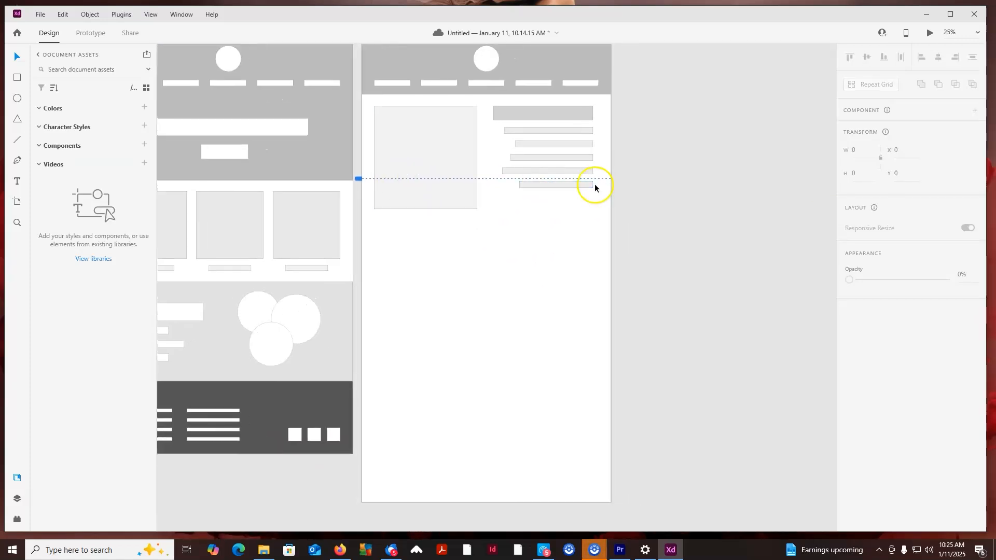
{"action": "left_click_drag", "start_coordinate": [438, 232], "coordinate": [583, 333]}
{"action": "left_click", "coordinate": [678, 244]}
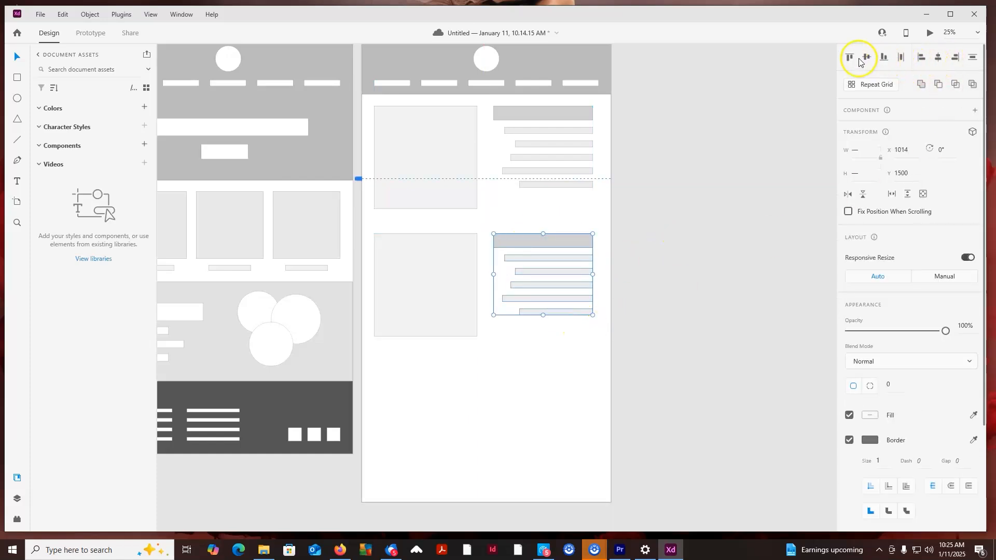
Left-align the second row's heading and text bars and move them to X 94, in line with the image square's left edge.
{"action": "left_click", "coordinate": [922, 59]}
{"action": "left_click_drag", "start_coordinate": [569, 244], "coordinate": [449, 241]}
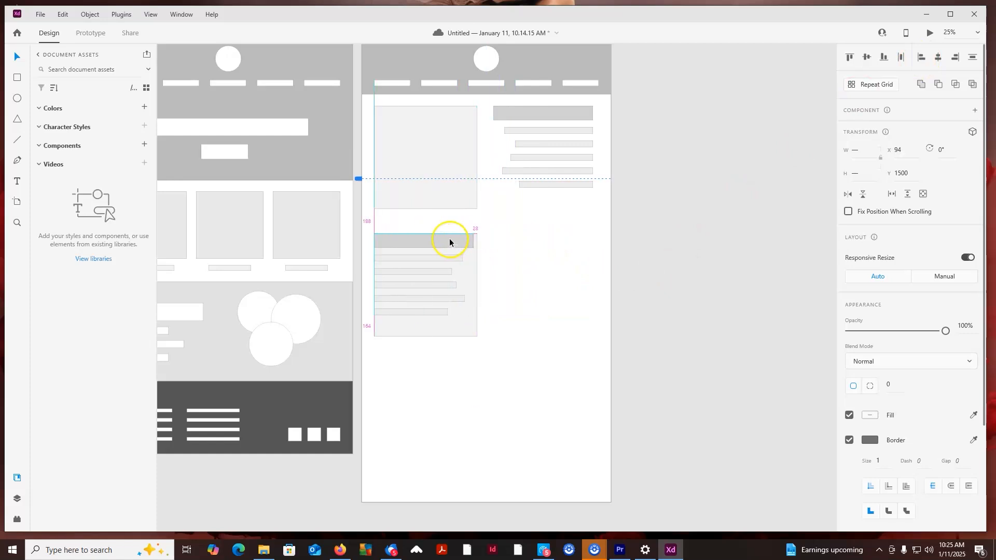
Move the second row's image square to the opposite side of its text bars, right edge flush with the first row's bars.
{"action": "left_click", "coordinate": [464, 342]}
{"action": "left_click_drag", "start_coordinate": [419, 336], "coordinate": [535, 327]}
{"action": "left_click", "coordinate": [680, 297]}
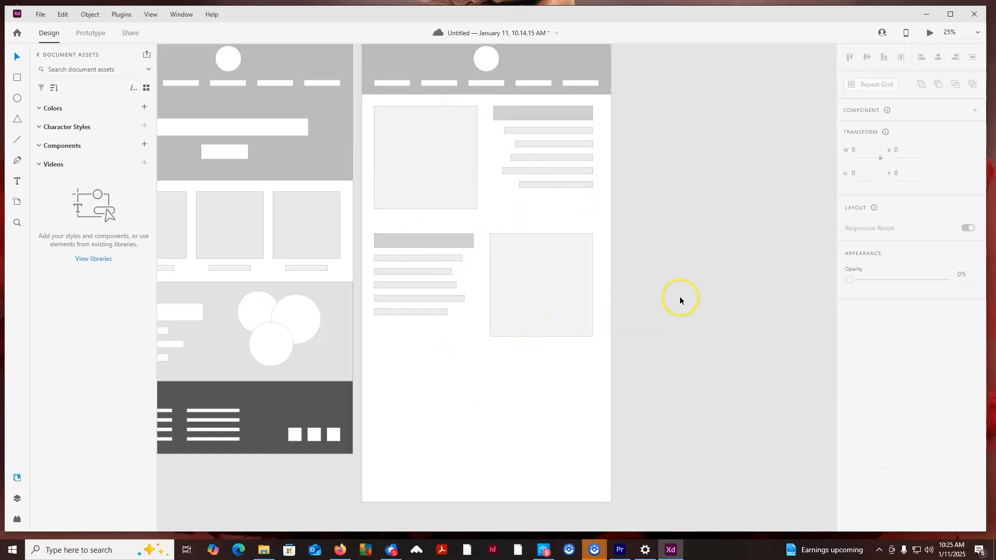
Draw a full-width 1922 by 976 rectangle over the second row at X 0, Y 1412 and fill it with #A2A2A2.
{"action": "left_click", "coordinate": [17, 77]}
{"action": "left_click_drag", "start_coordinate": [361, 222], "coordinate": [611, 349]}
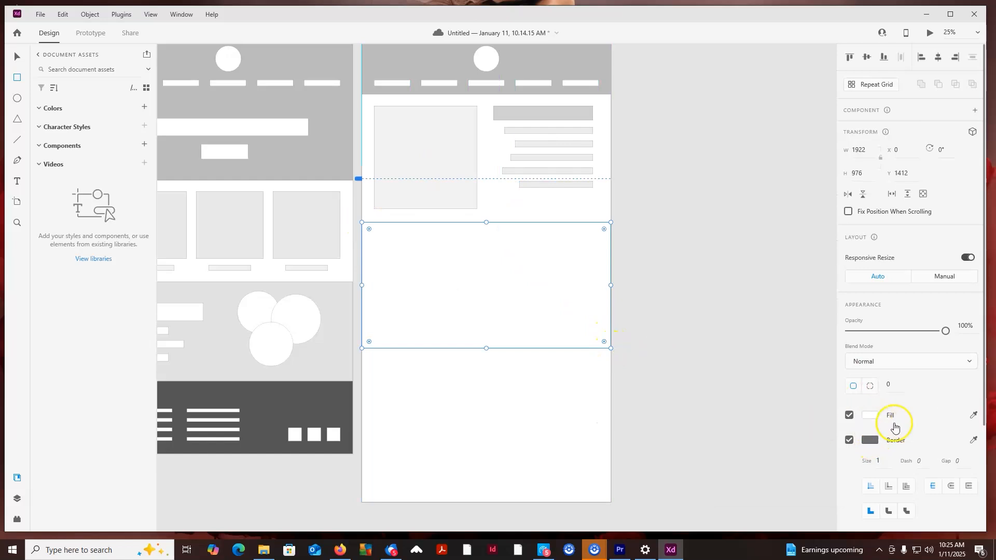
{"action": "left_click", "coordinate": [877, 420]}
{"action": "left_click_drag", "start_coordinate": [741, 396], "coordinate": [695, 387]}
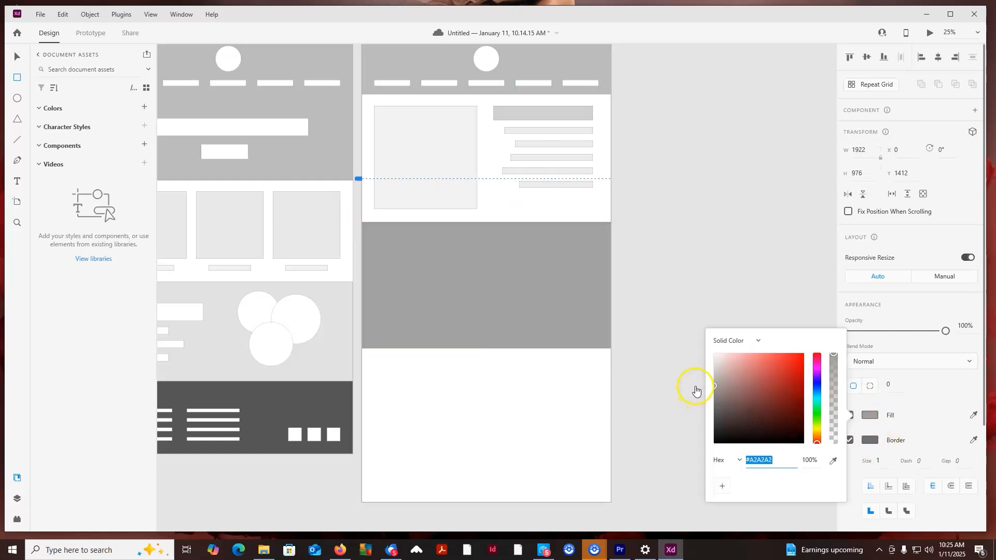
Send the grey rectangle to the back so it sits behind the second row's text bars and image square.
{"action": "left_click", "coordinate": [15, 56]}
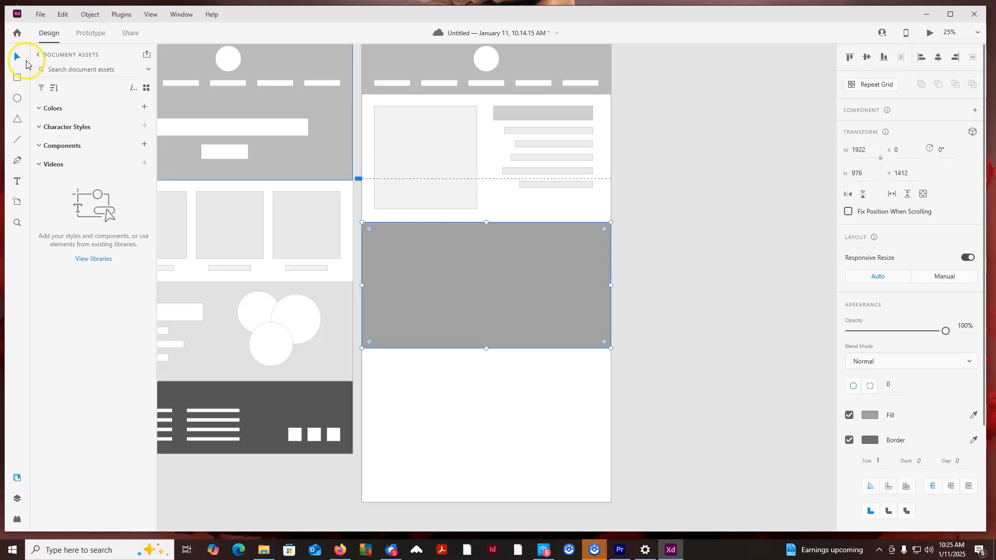
{"action": "left_click", "coordinate": [90, 14]}
{"action": "mouse_move", "coordinate": [113, 341]}
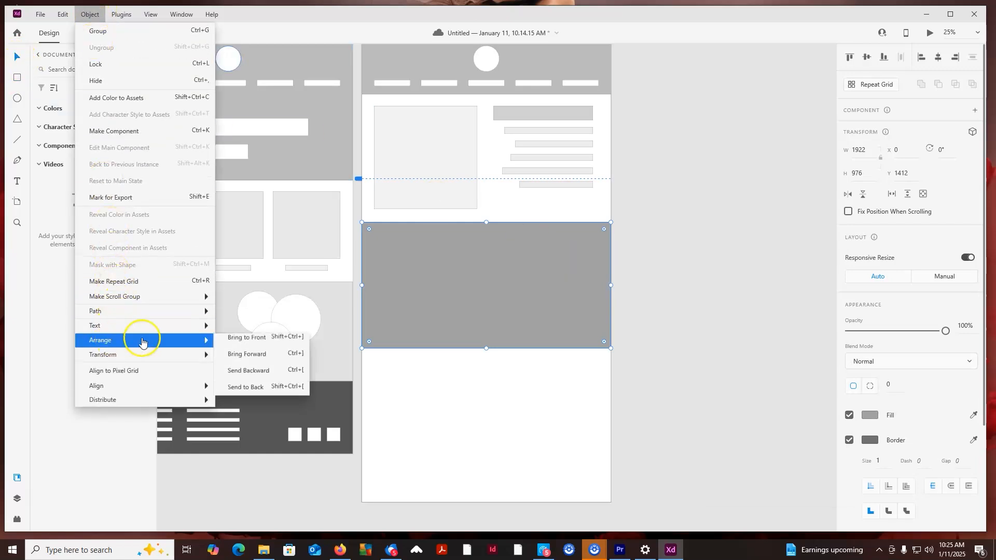
{"action": "left_click", "coordinate": [264, 391]}
{"action": "left_click", "coordinate": [482, 407]}
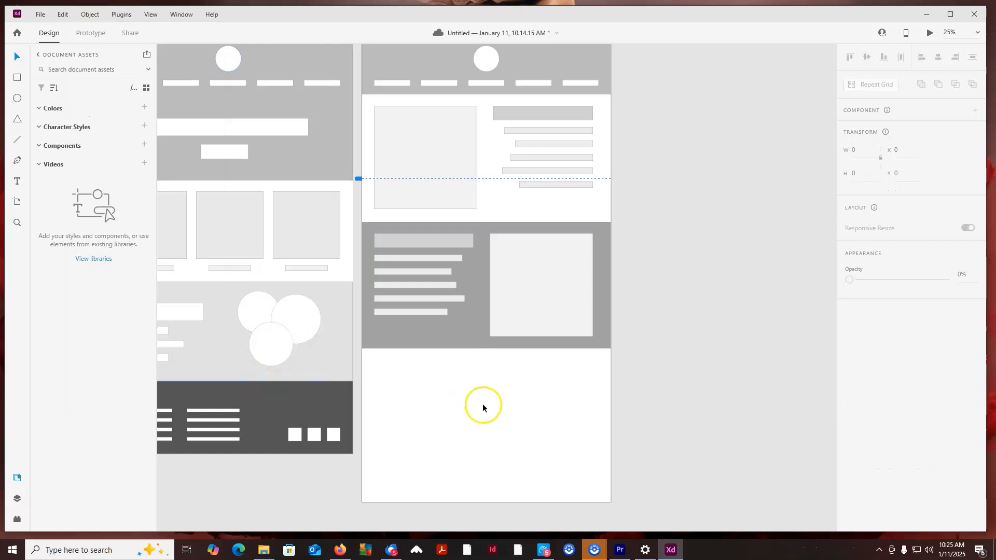
{"action": "left_click_drag", "start_coordinate": [503, 411], "coordinate": [632, 409]}
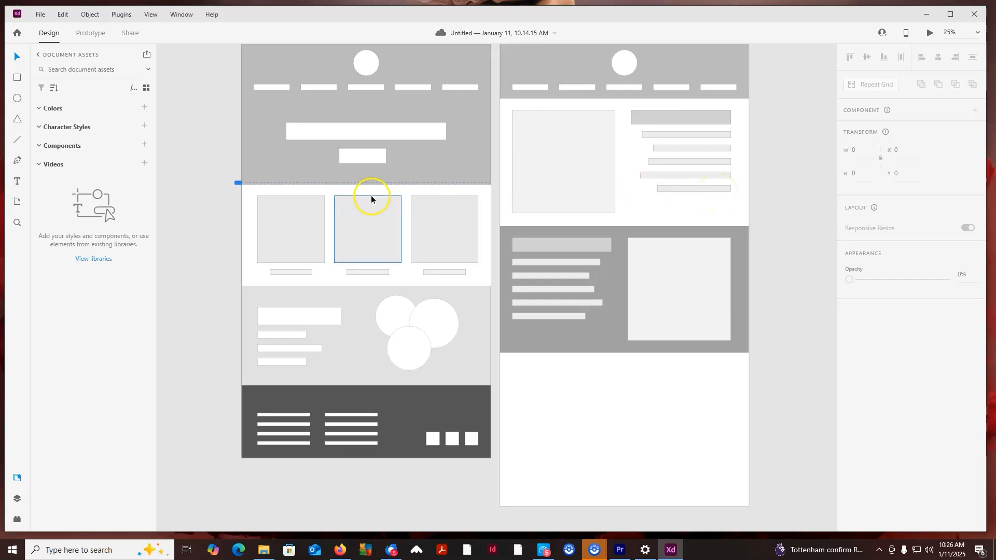
{"action": "left_click_drag", "start_coordinate": [490, 194], "coordinate": [508, 234]}
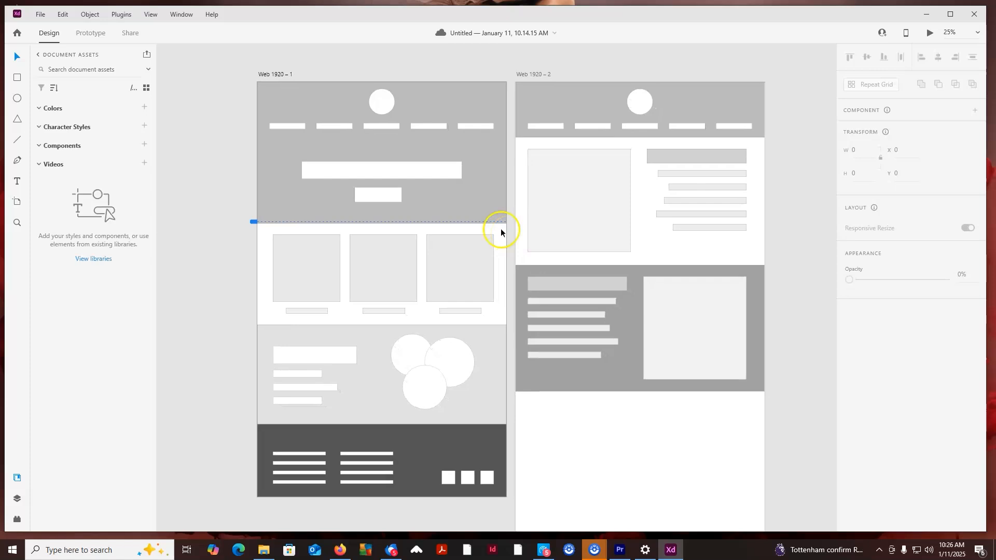
{"action": "left_click", "coordinate": [257, 222]}
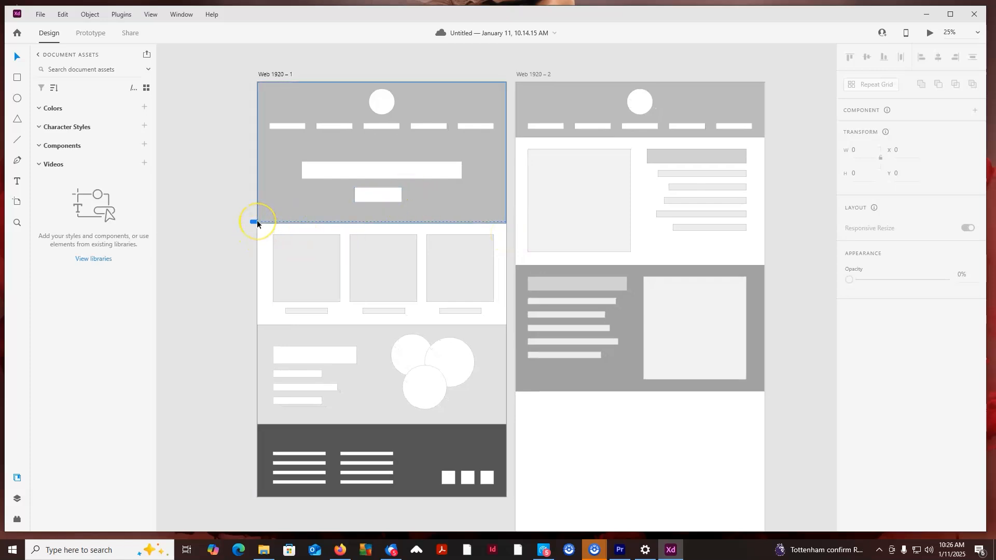